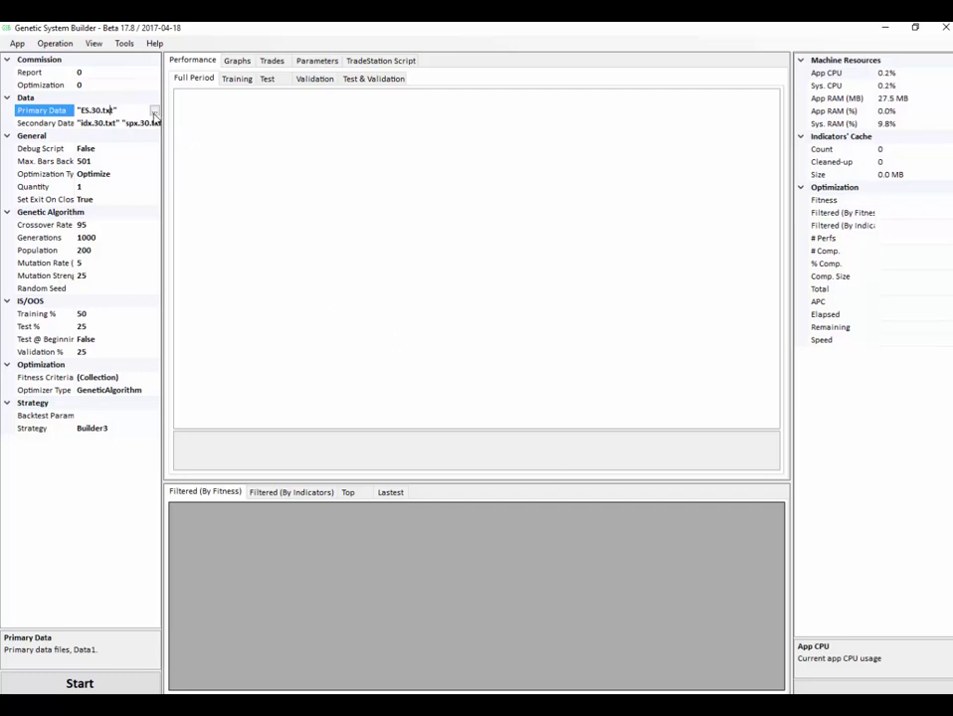
- Choose the ES.30 price file as the primary data
left_click(154, 114)
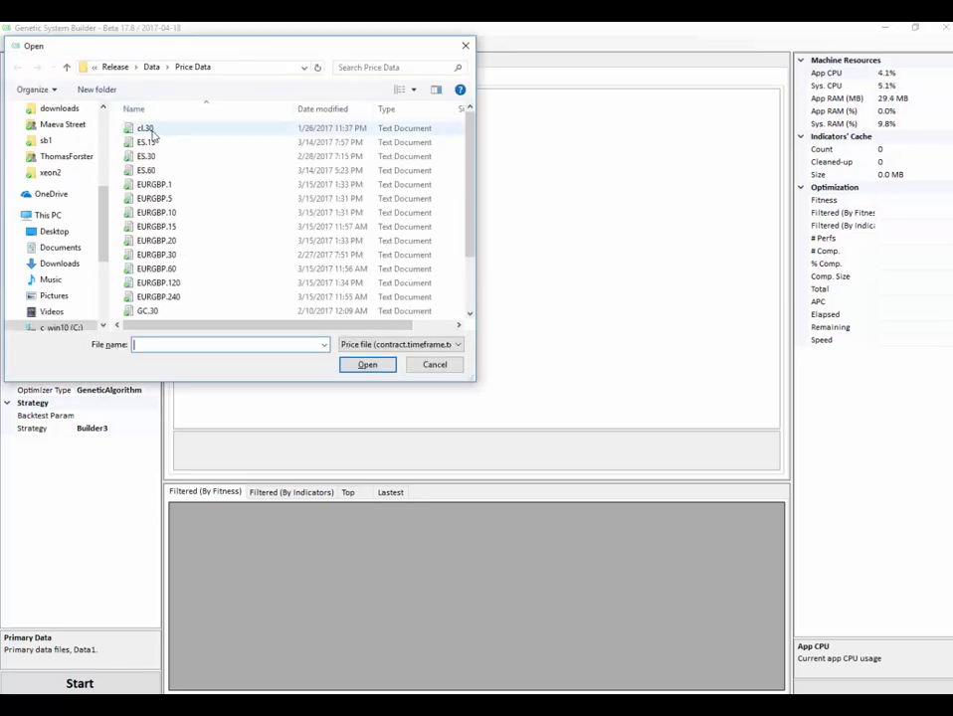
left_click(144, 156)
left_click(146, 170, "ctrl")
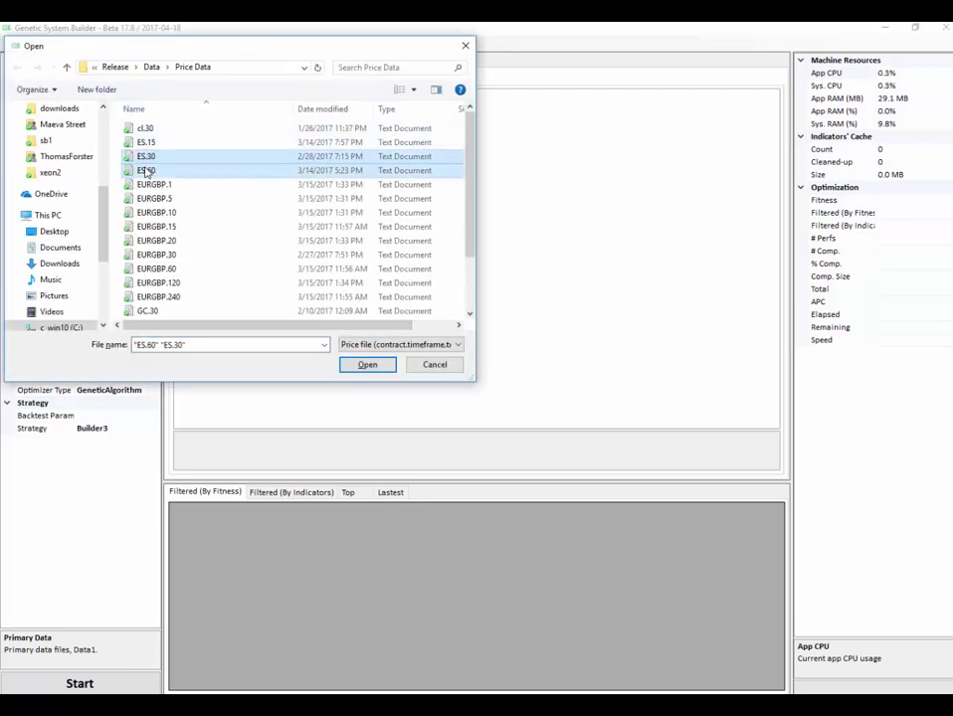
left_click(148, 144, "ctrl")
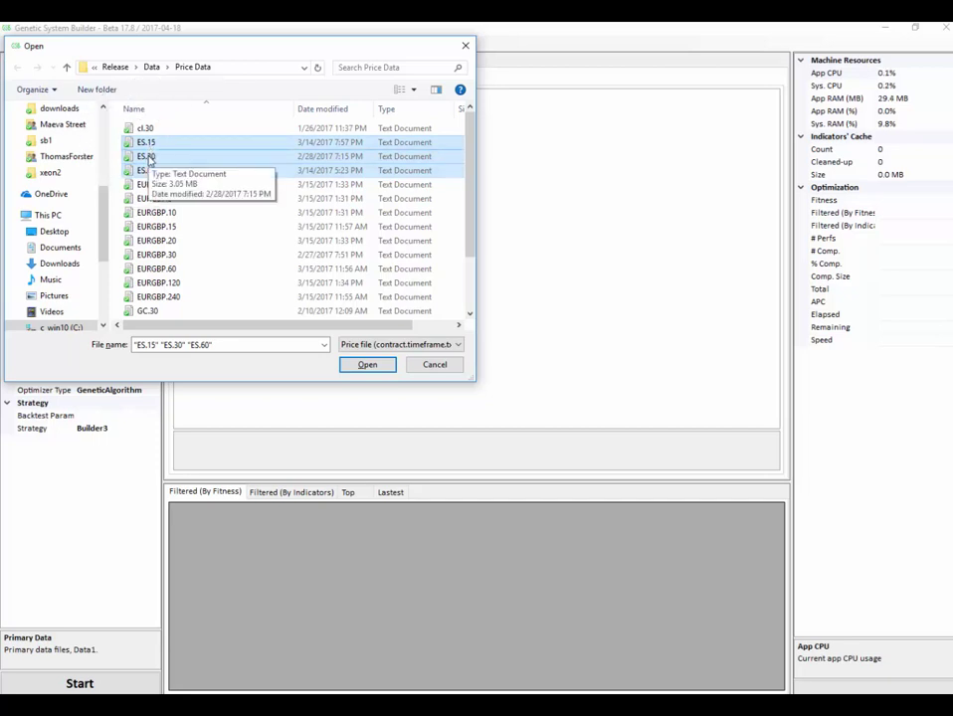
left_click(149, 159)
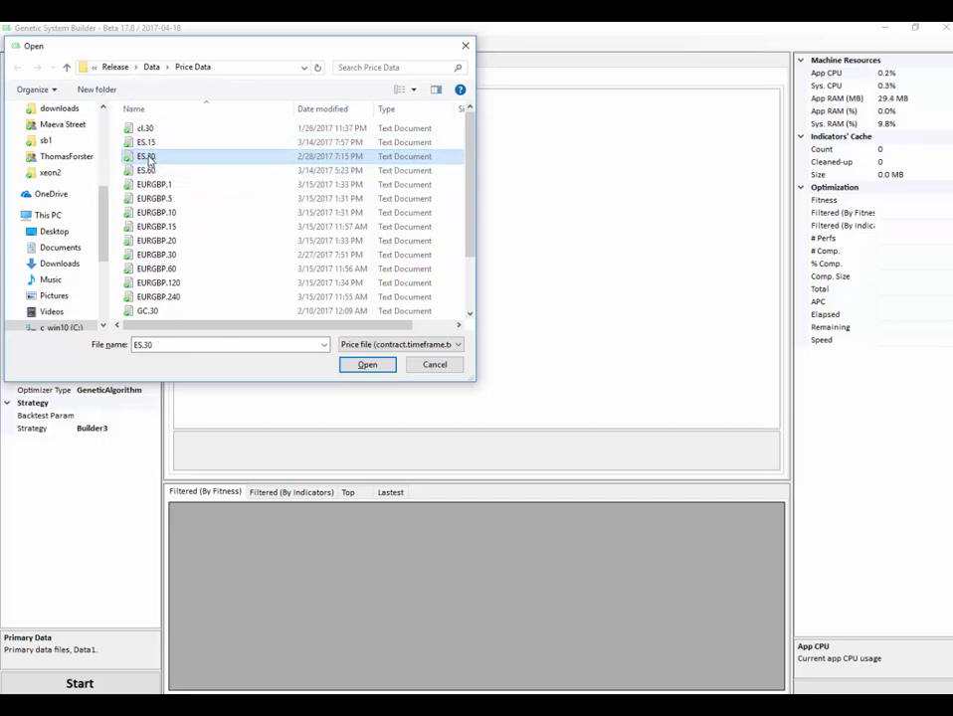
left_click(368, 365)
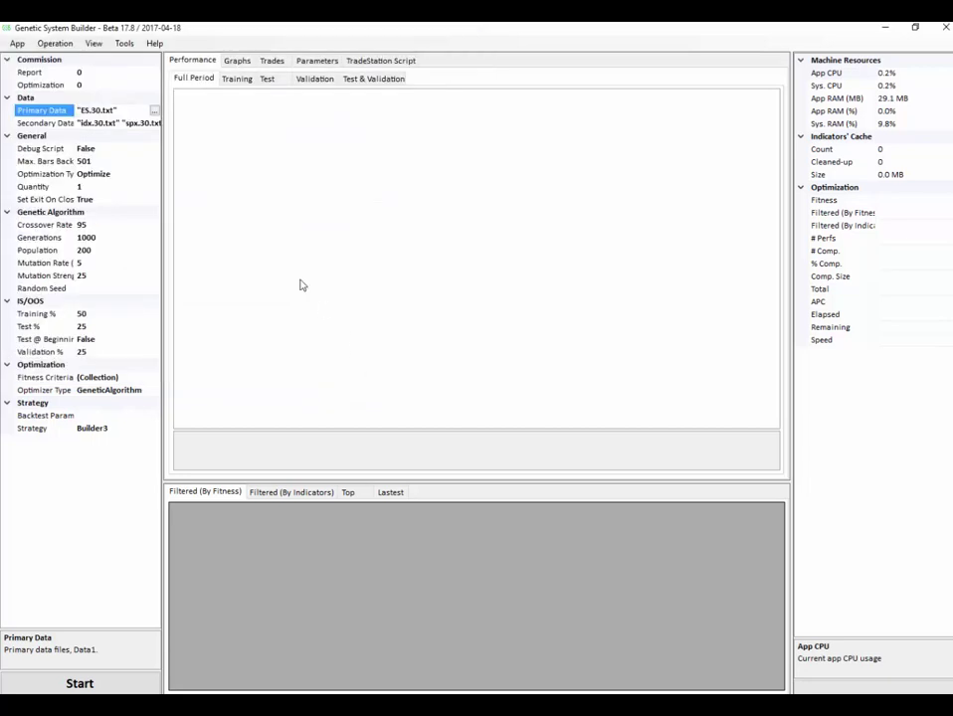
- Choose the idx.30 and spx.30 price files together as the secondary data
left_click(144, 124)
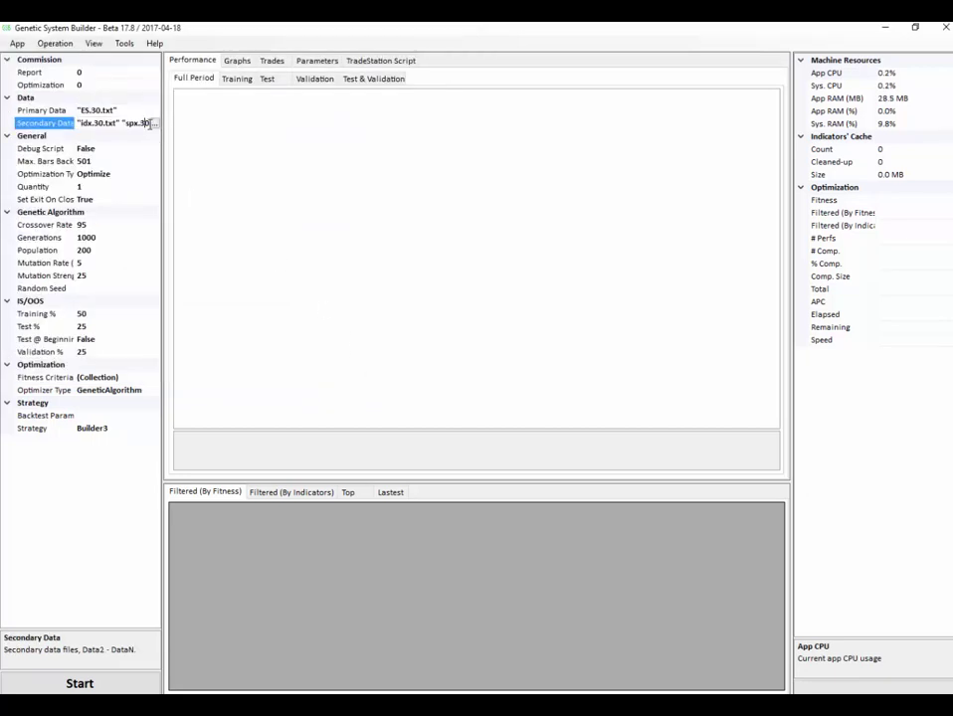
left_click(154, 124)
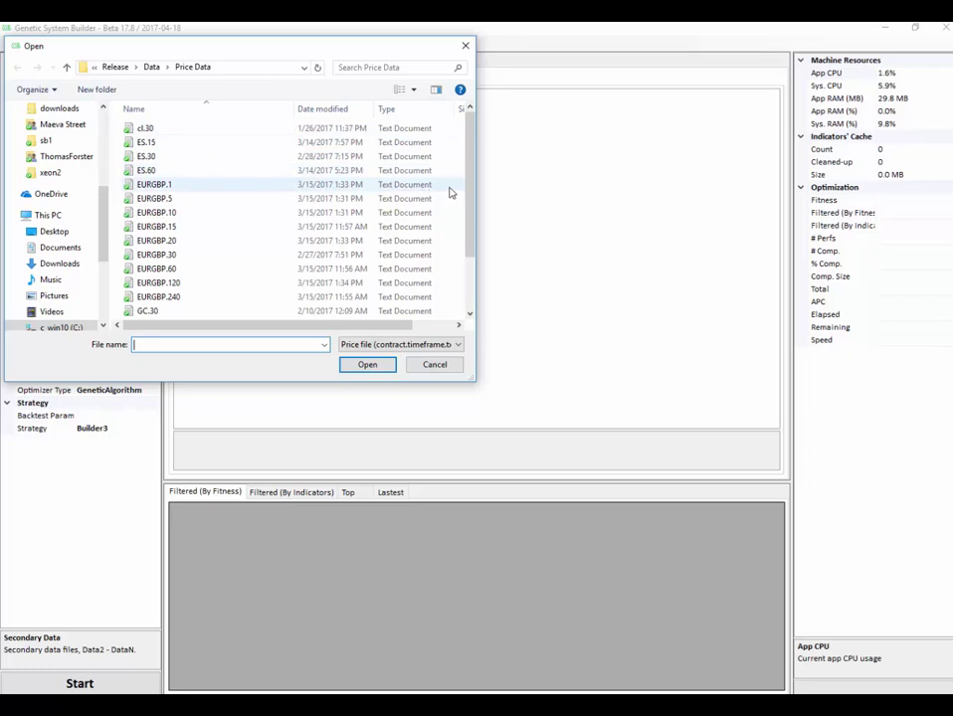
left_click_drag(472, 189, 473, 248)
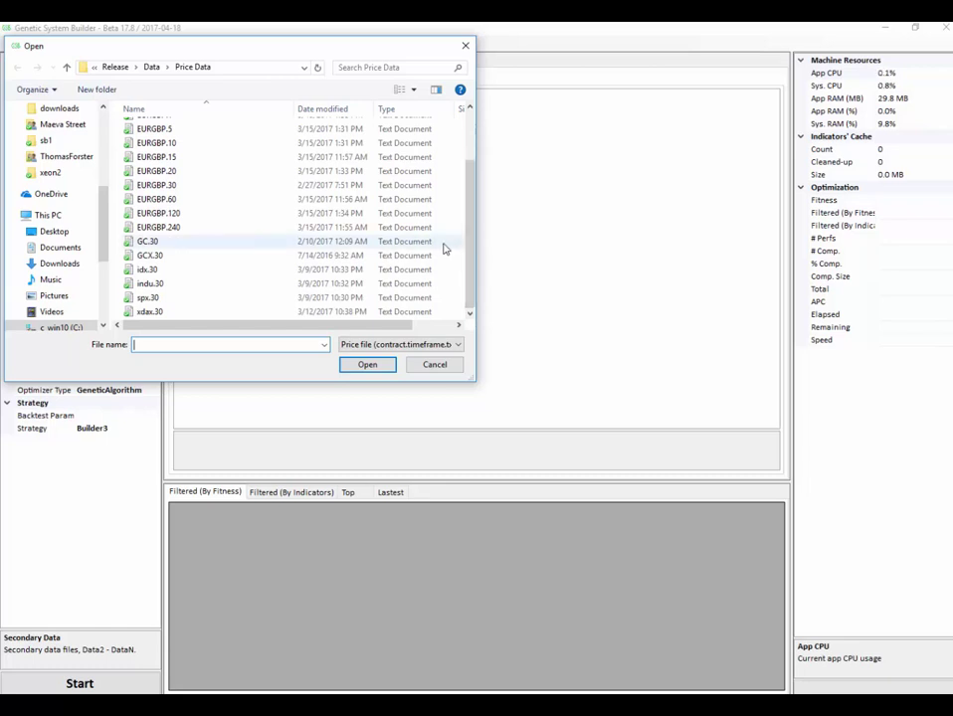
left_click(153, 299)
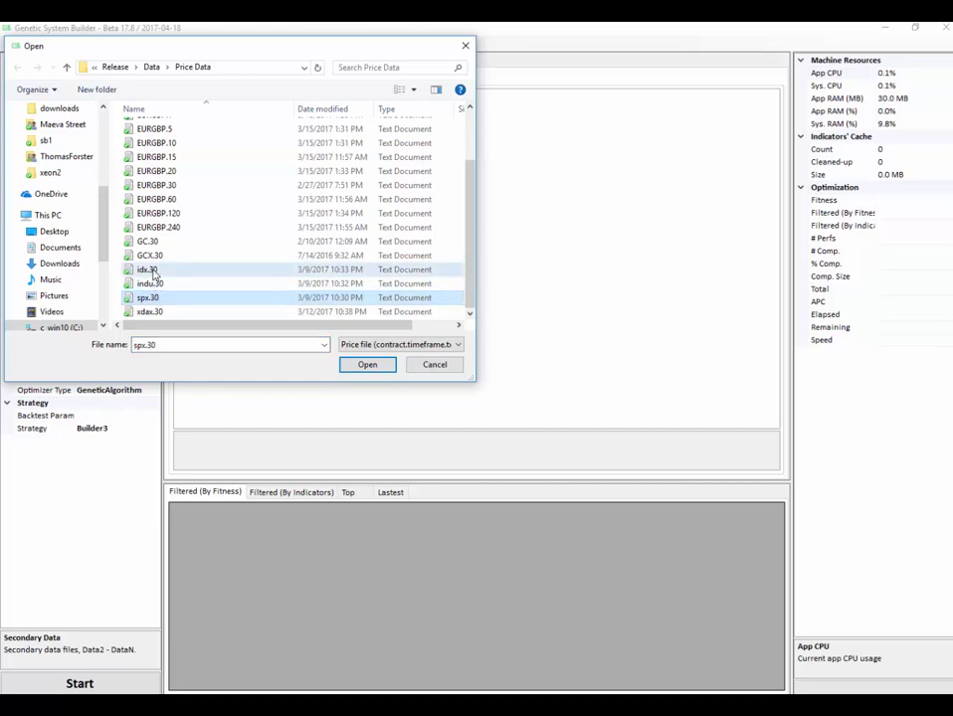
left_click(153, 272, "ctrl")
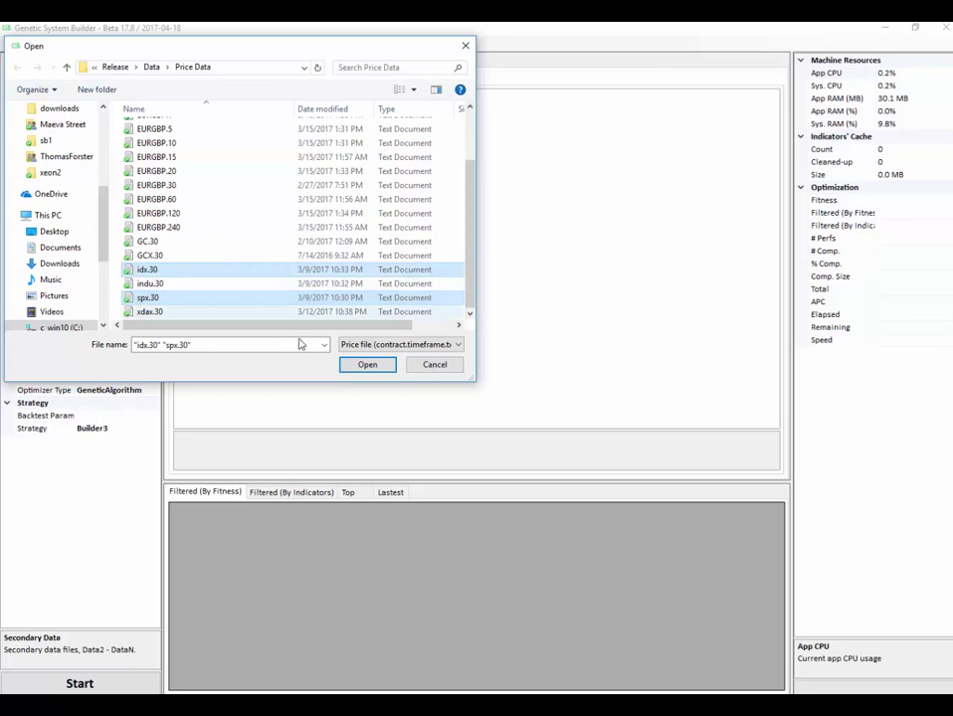
left_click(353, 367)
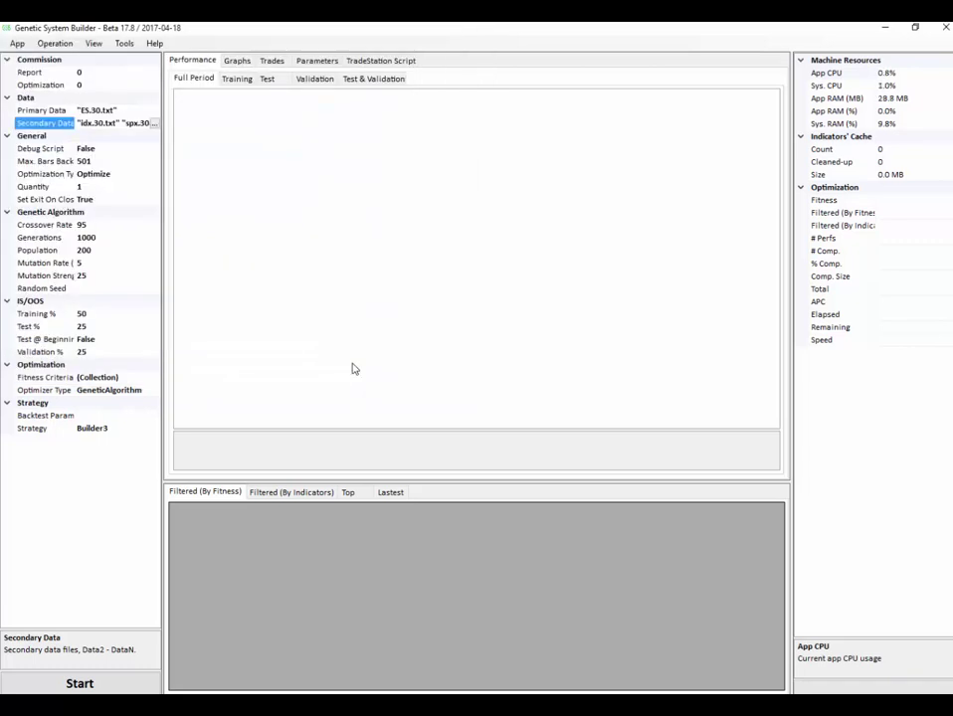
- Start the genetic algorithm optimization with the configured data and settings
left_click(91, 313)
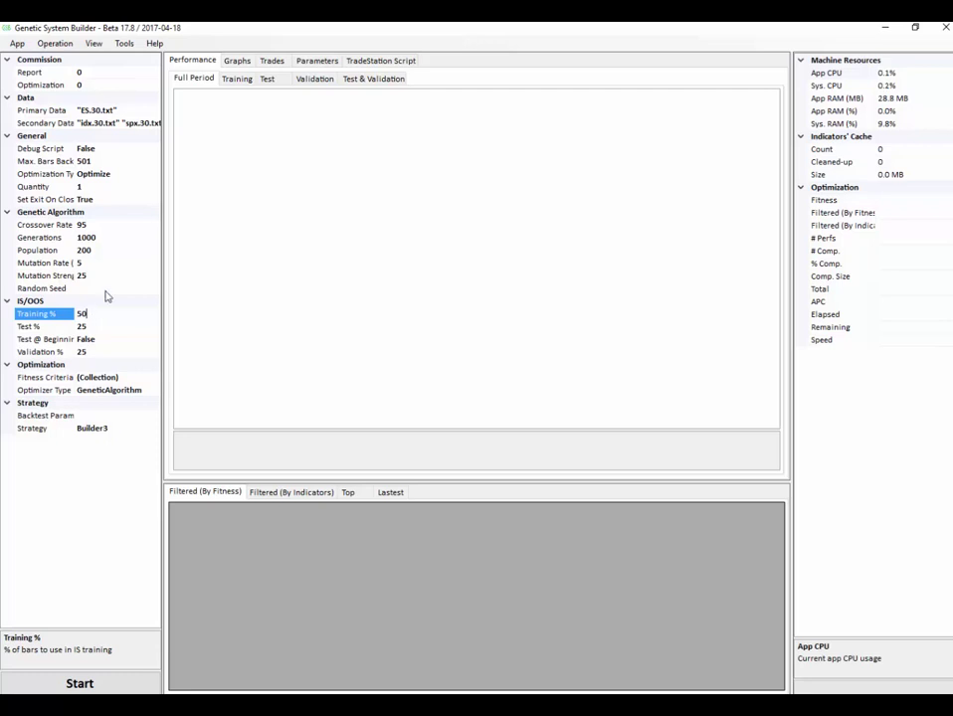
left_click(86, 686)
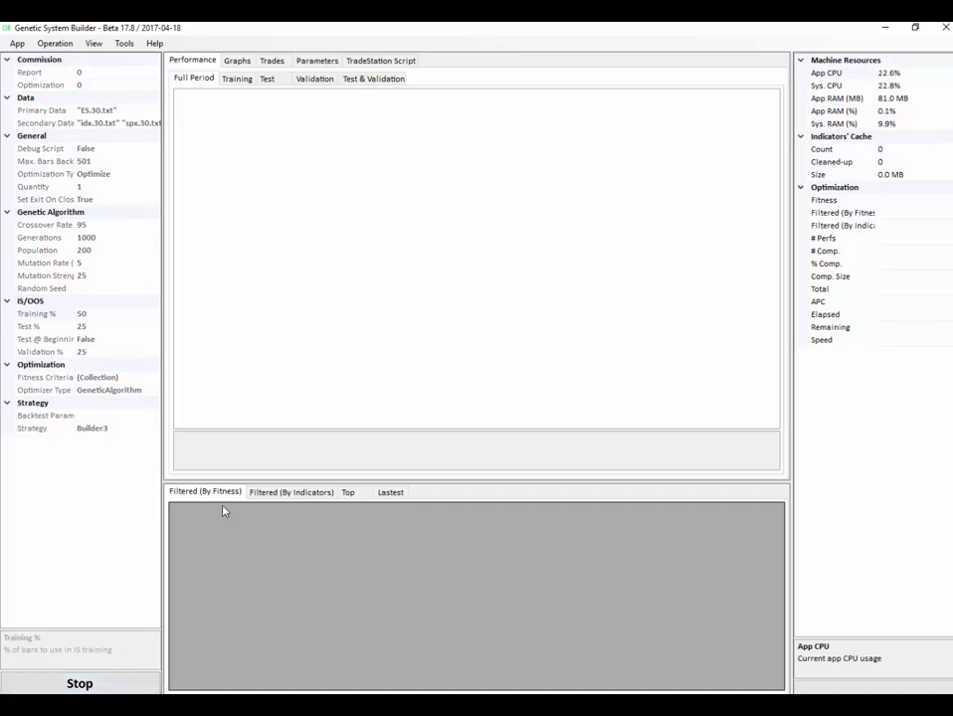
- In the app settings, set the training performance filter to a minimum Pearson of 0.98 and a minimum trades count of 100
left_click(124, 44)
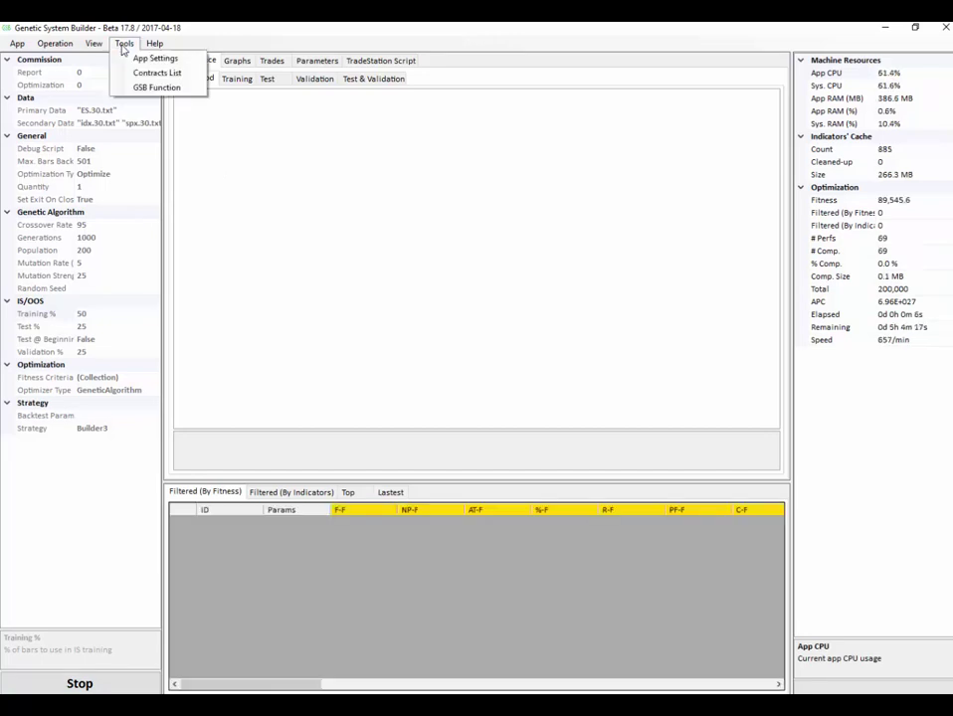
left_click(145, 59)
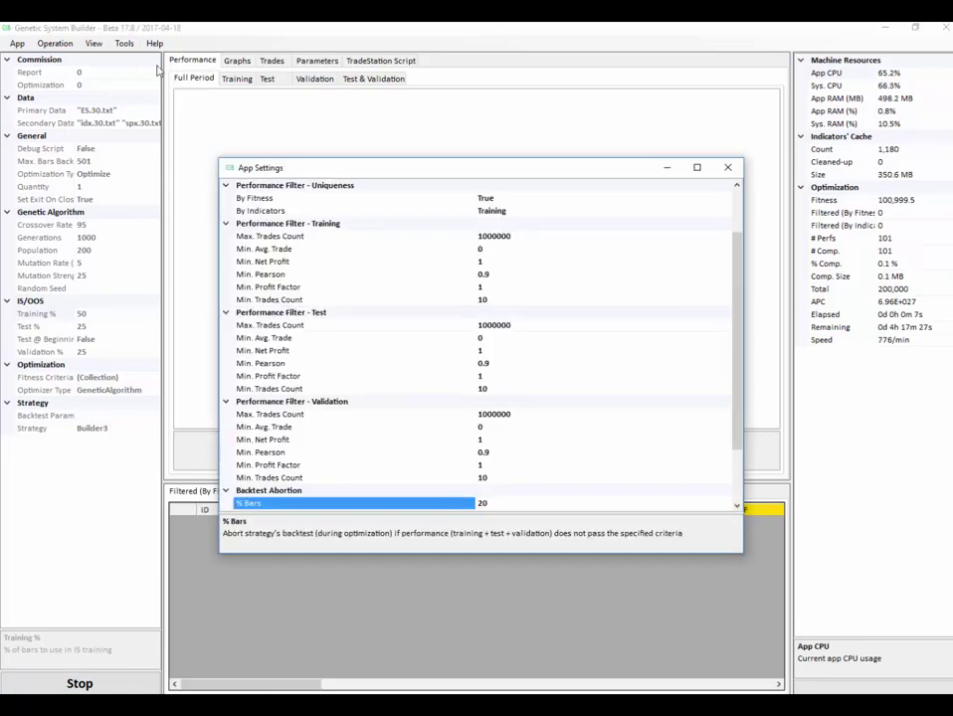
left_click(496, 274)
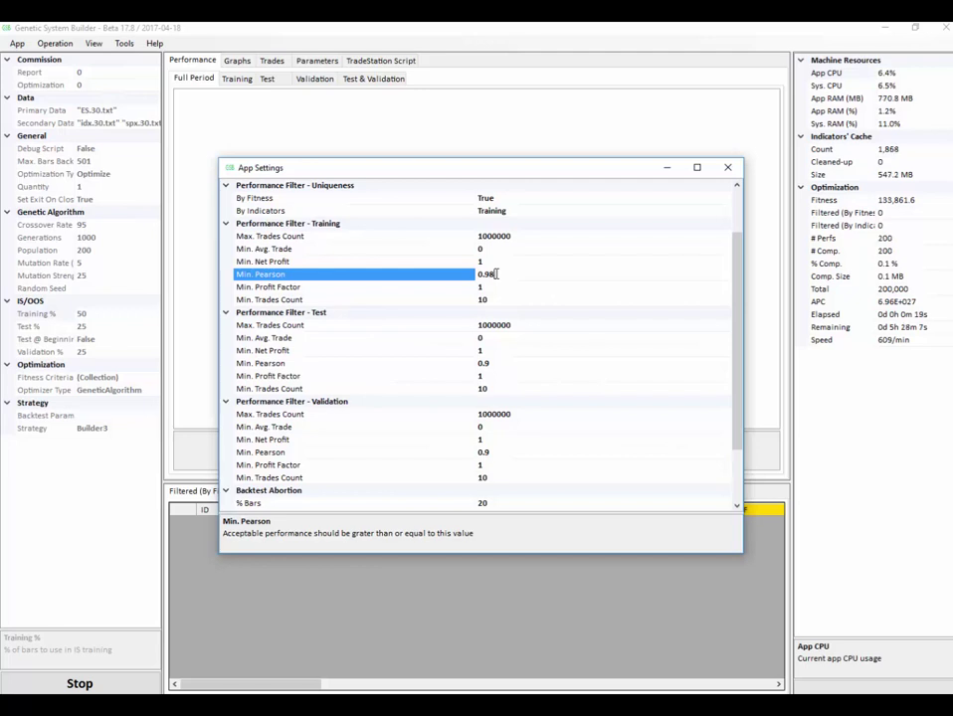
left_click(492, 299)
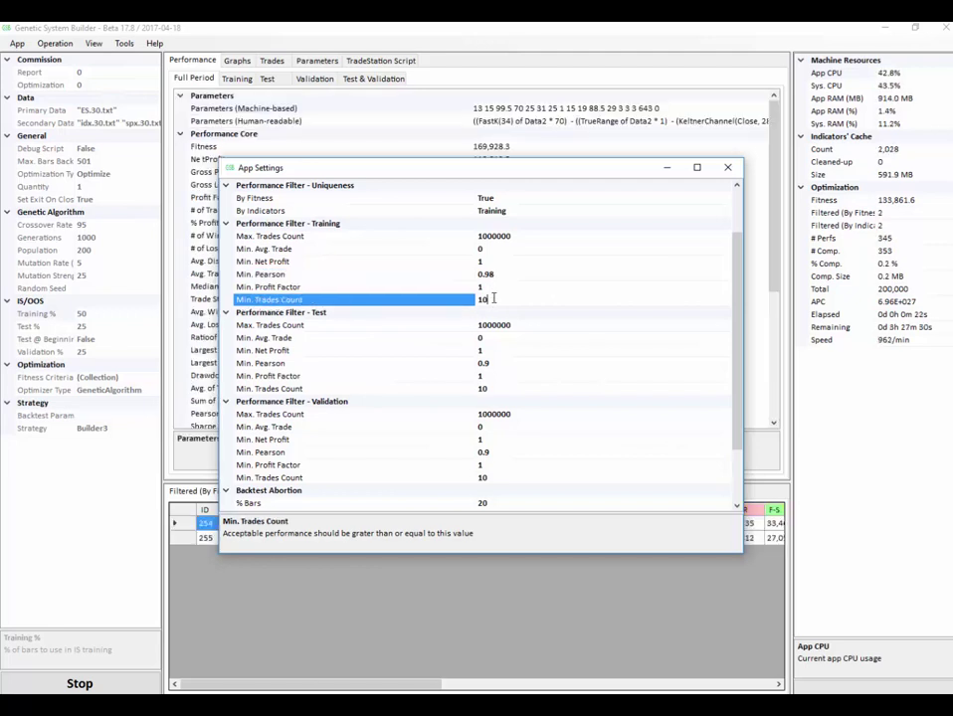
type("0")
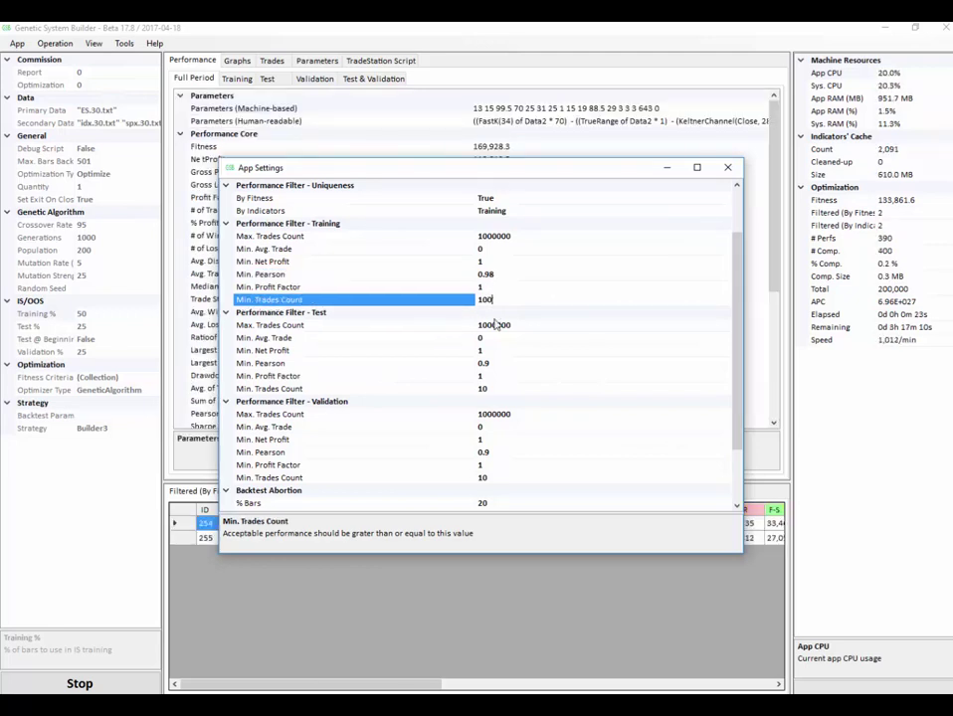
- Set the test performance filter's minimum average trade to -99 and minimum net profit to -99999
left_click(489, 337)
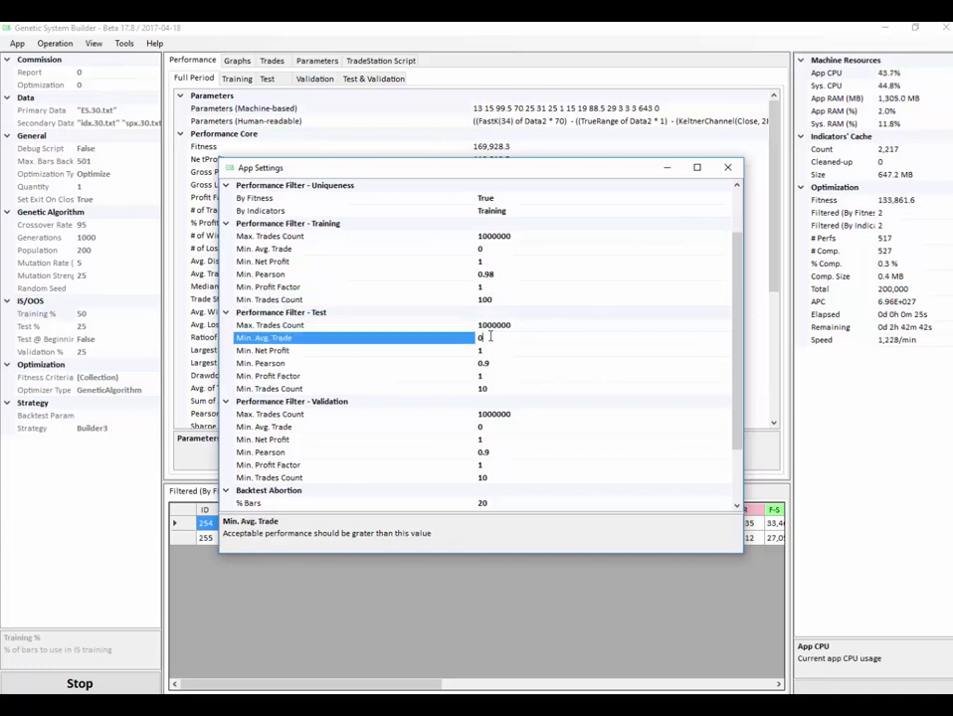
left_click_drag(489, 337, 460, 336)
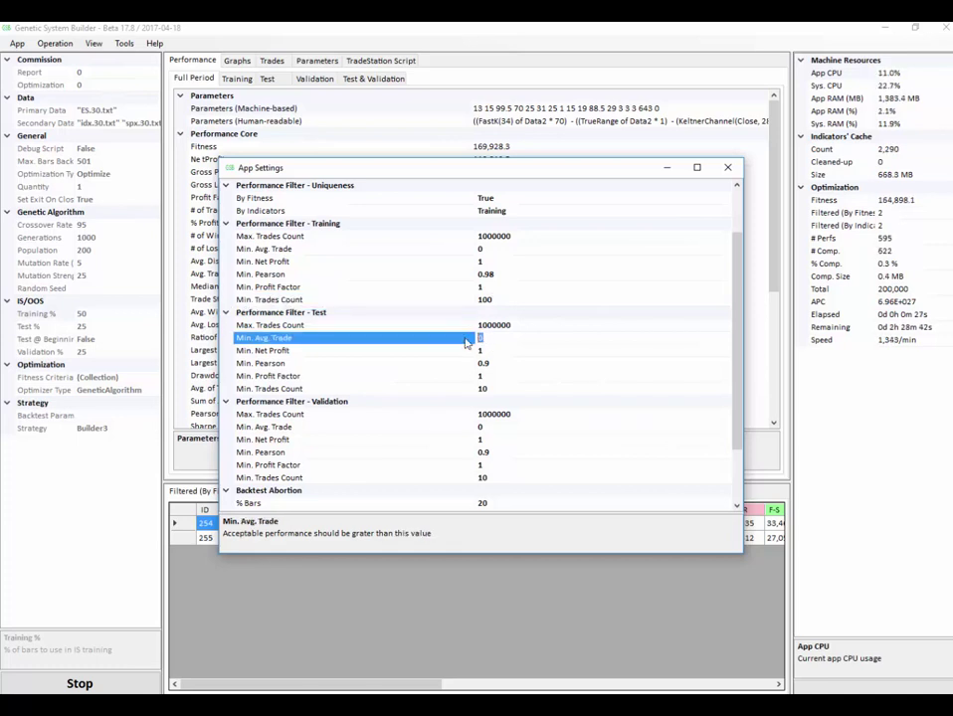
type("-99")
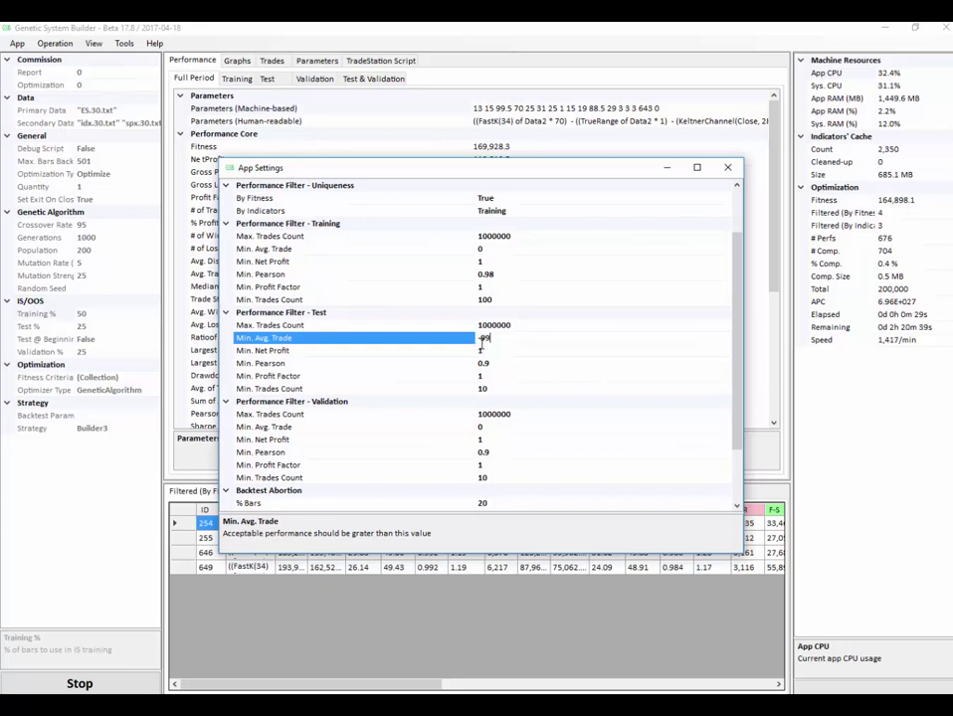
left_click(483, 350)
left_click(482, 351)
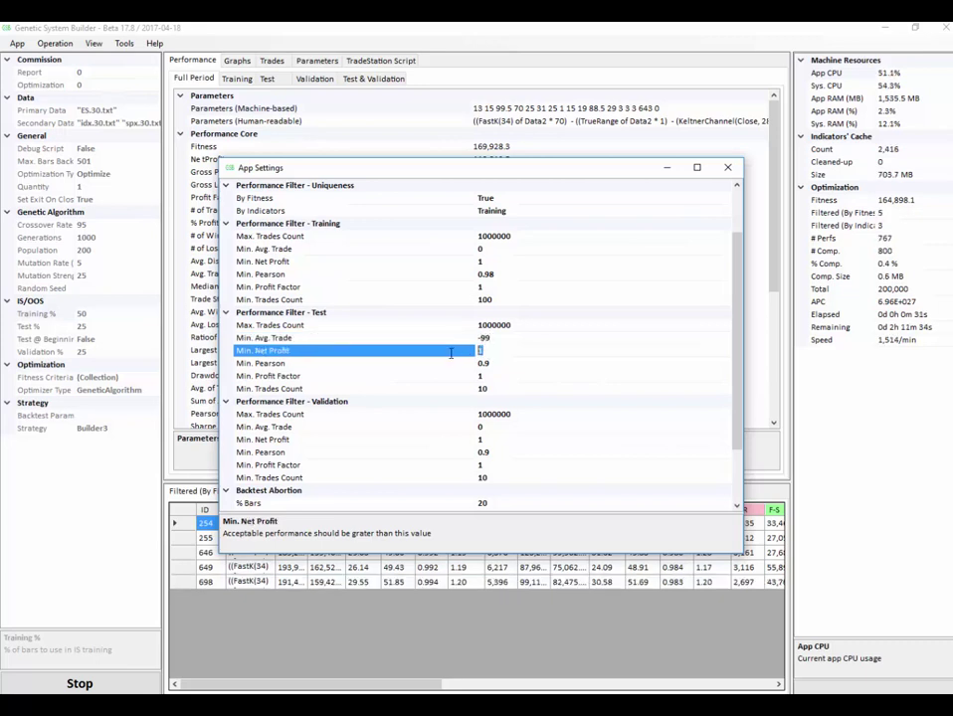
type("-99999")
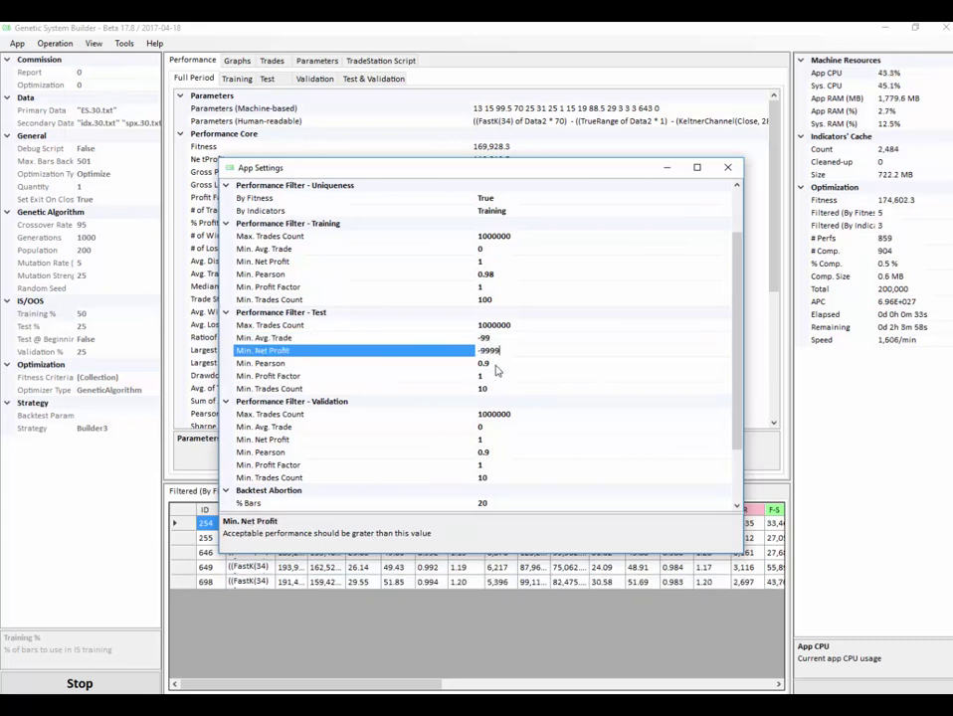
- Set the test filter's minimum Pearson and minimum profit factor to 0 and its minimum trades count to 50
left_click(491, 365)
left_click_drag(491, 364, 446, 366)
type("0")
left_click(469, 377)
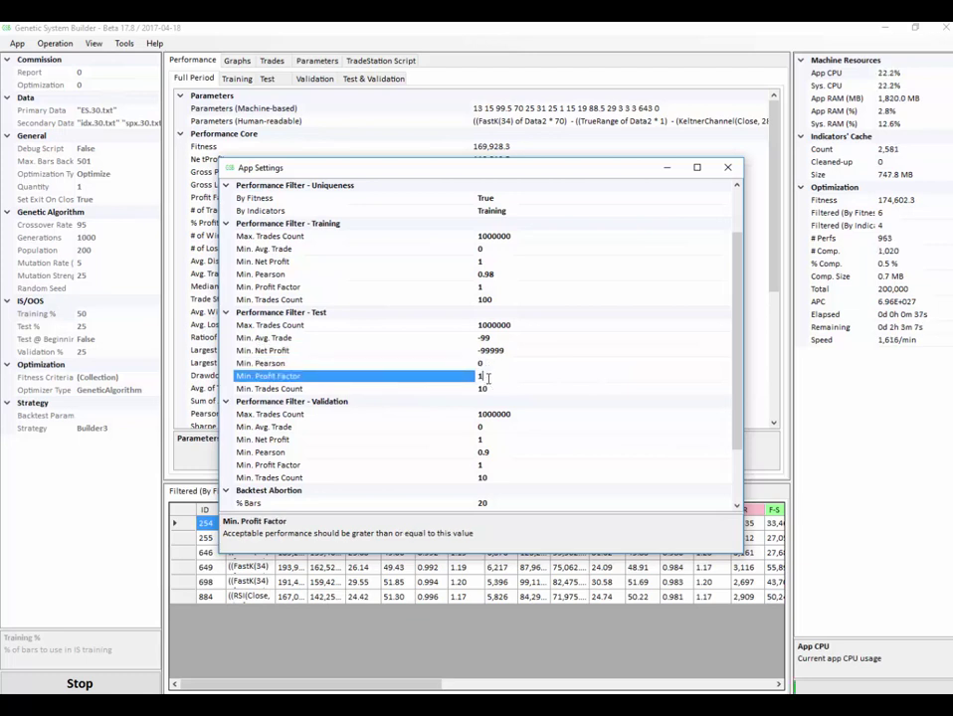
key("BackSpace")
type("0")
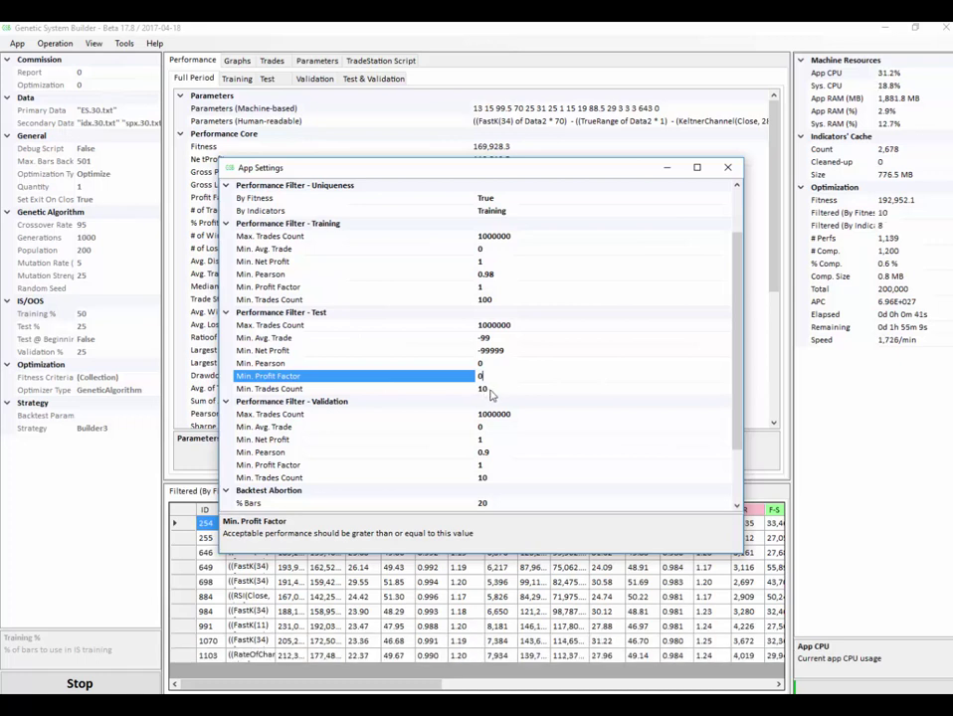
left_click(486, 390)
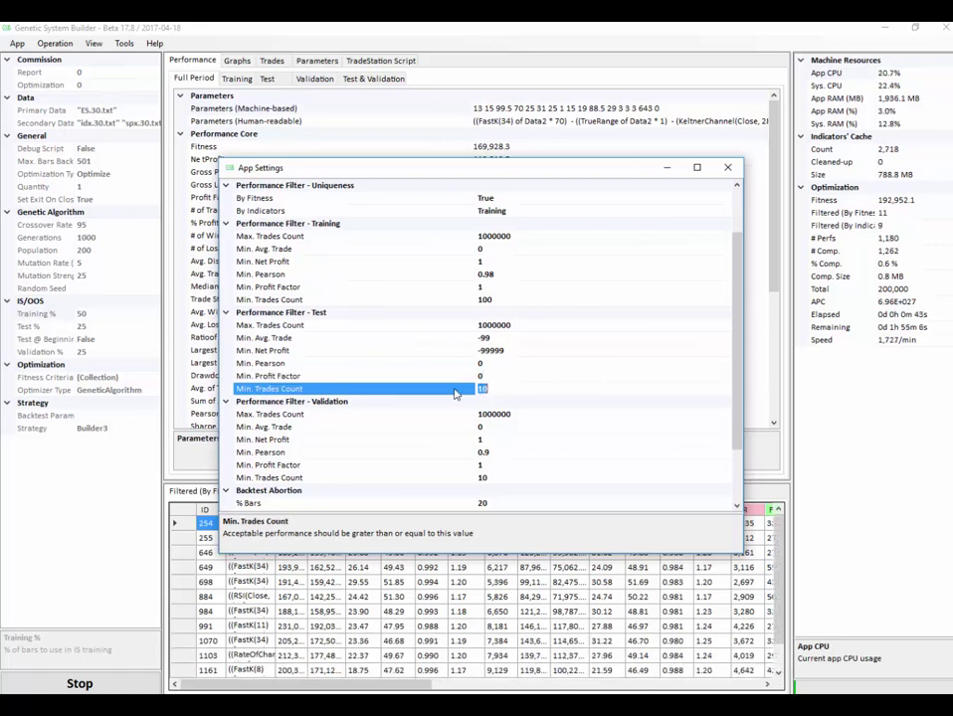
type("50")
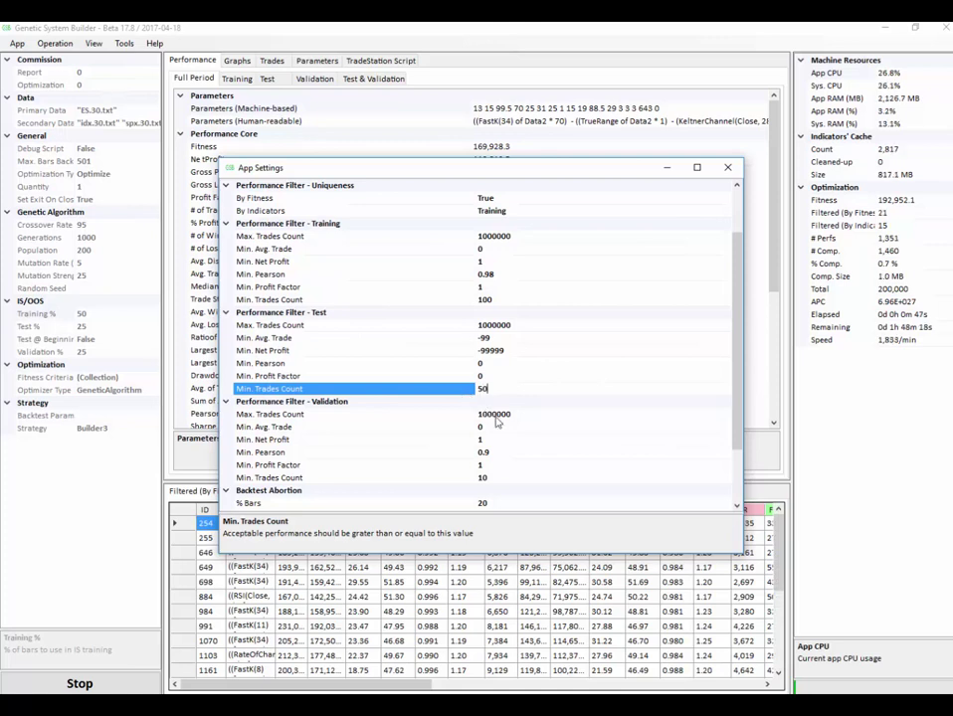
- Set the validation performance filter's minimum average trade to -99 and minimum net profit to -9999
left_click(495, 427)
left_click_drag(495, 428, 446, 431)
type("-99")
left_click(484, 442)
type("-9999")
- Set the validation filter's minimum Pearson and profit factor to 0 and minimum trades count to 50, then close the settings
left_click(489, 453)
left_click_drag(489, 454, 456, 459)
type("0")
double_click(483, 466)
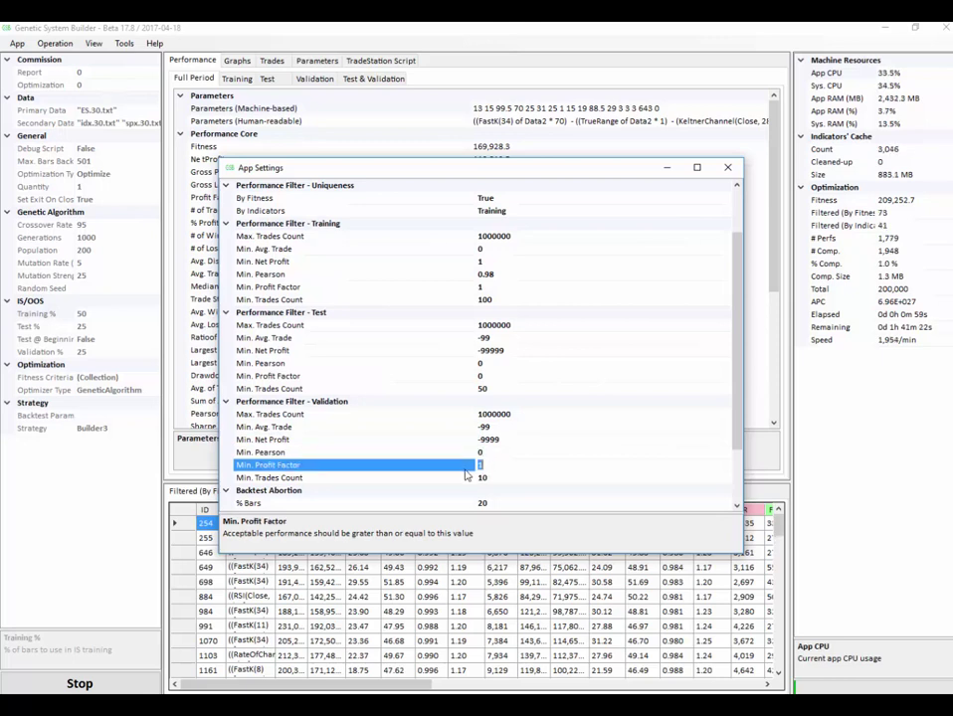
type("0")
double_click(481, 479)
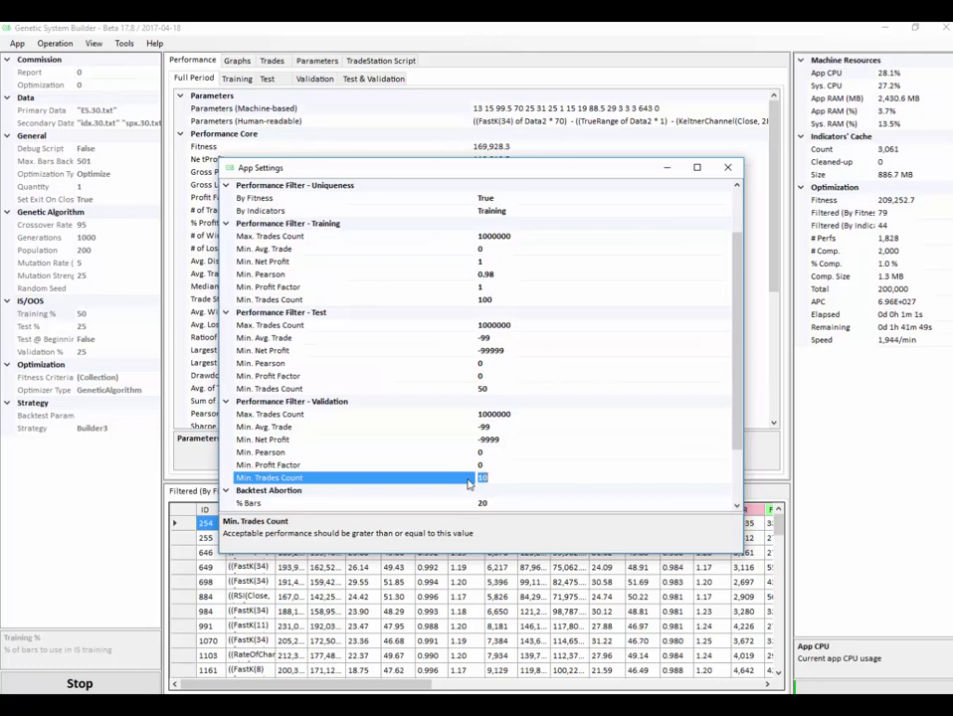
type("50")
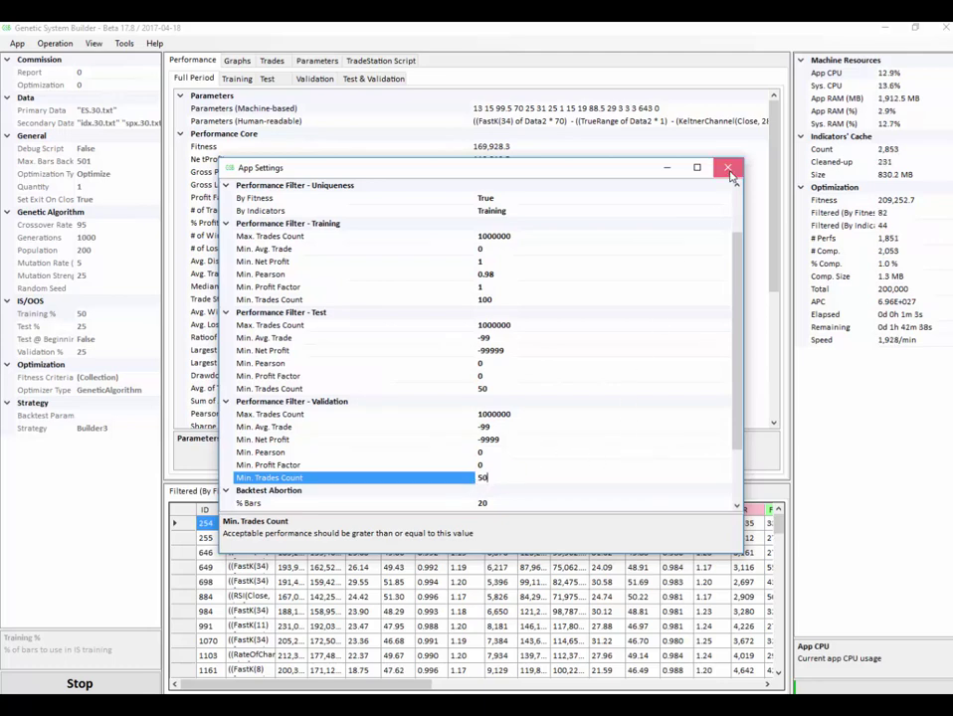
left_click(728, 167)
- Examine the equity graphs of the first few strategies in the results filtered by indicators
left_click(470, 414)
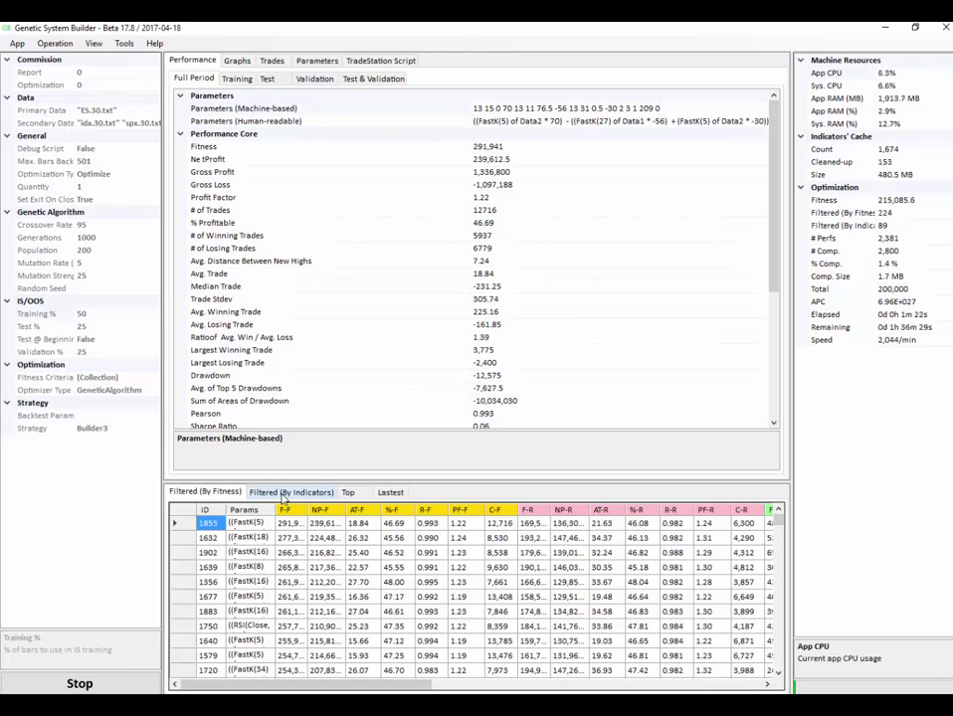
left_click(284, 495)
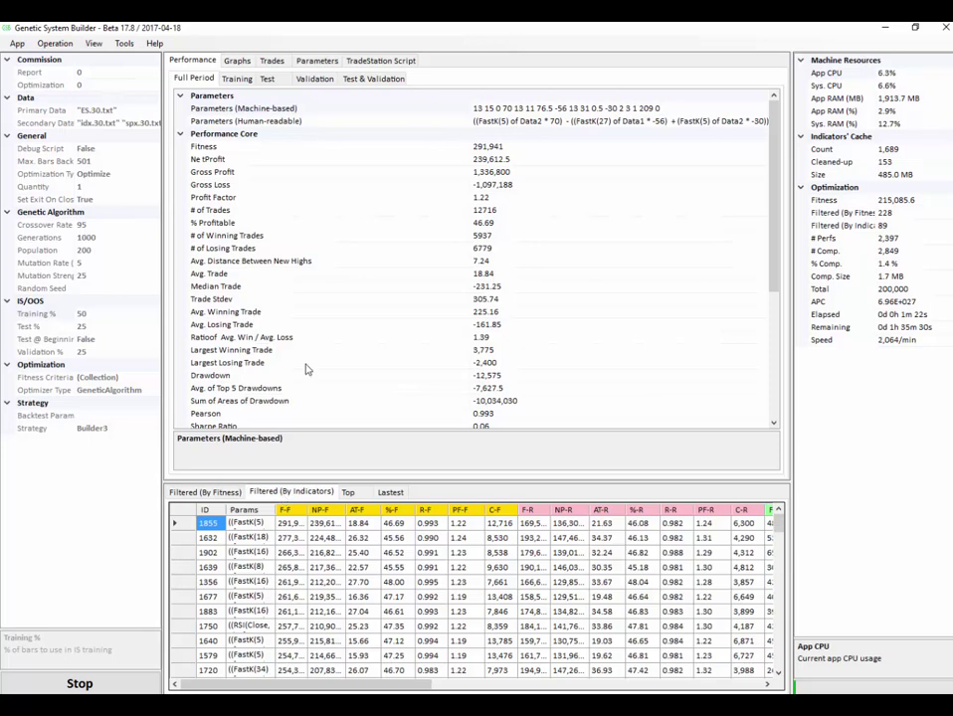
left_click(239, 61)
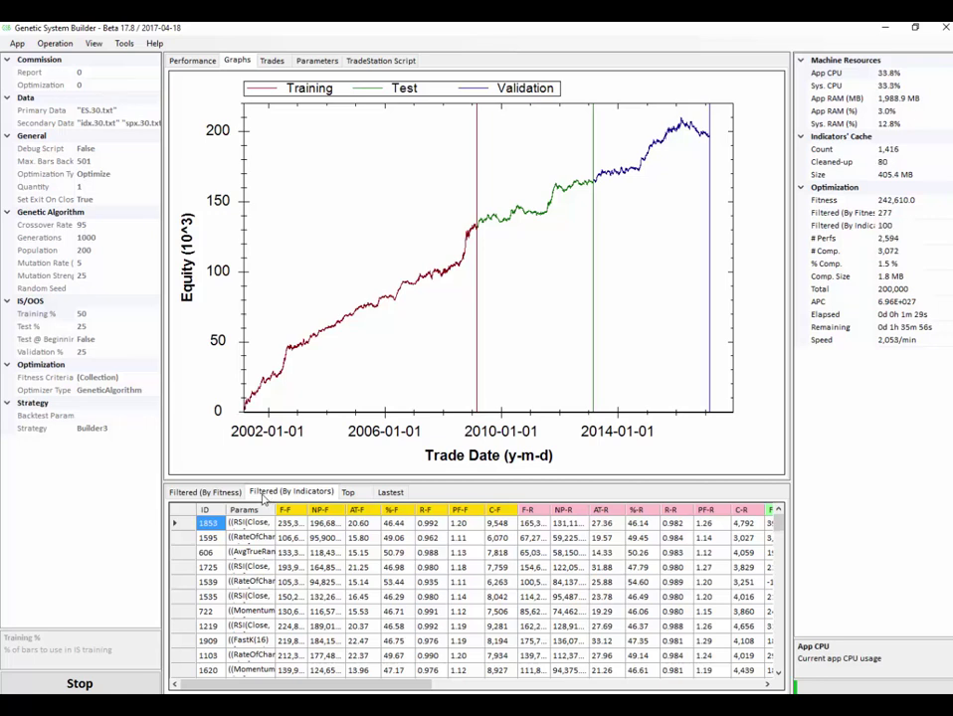
left_click(241, 525)
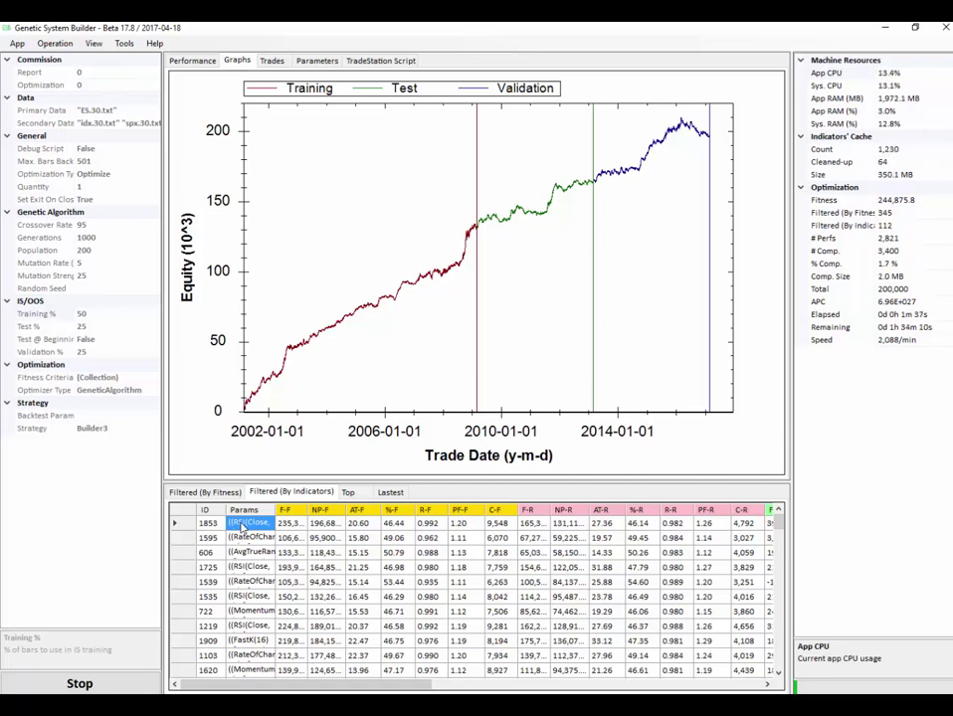
key("Down")
key("Down")
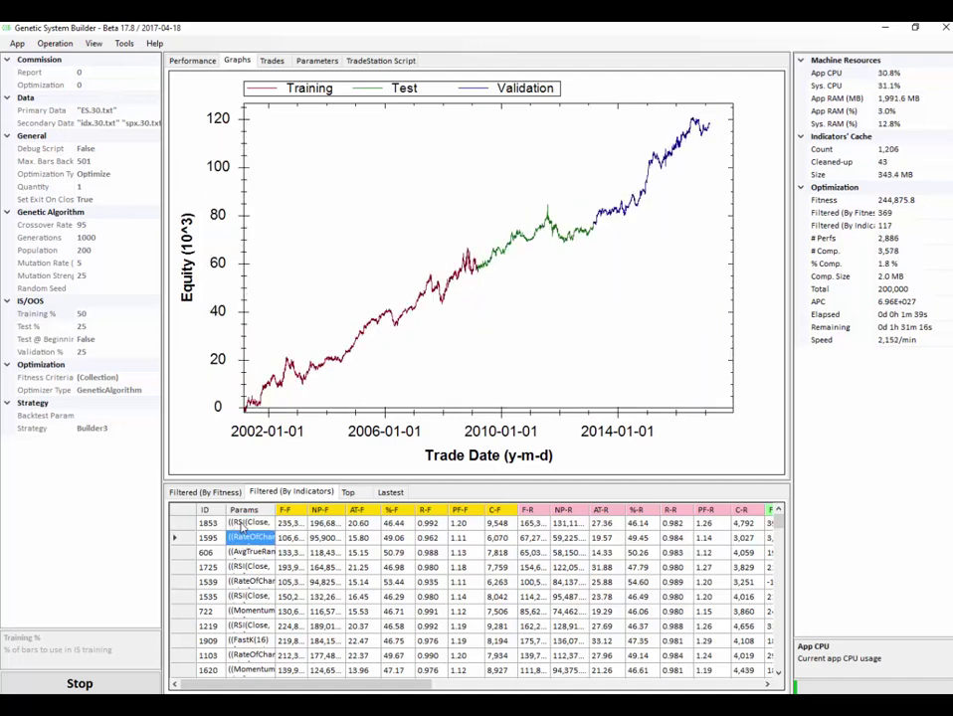
- Examine the equity graphs of the strategies below ID 1595 in the indicator-filtered results, one after another down the visible list
key("Down")
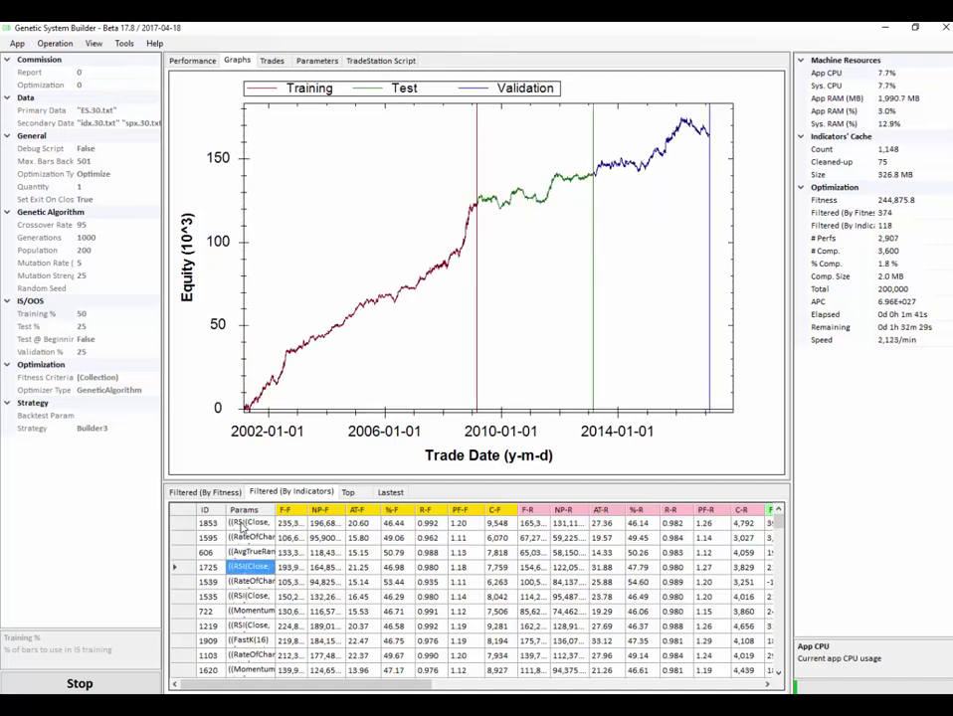
key("Down")
key("Down")
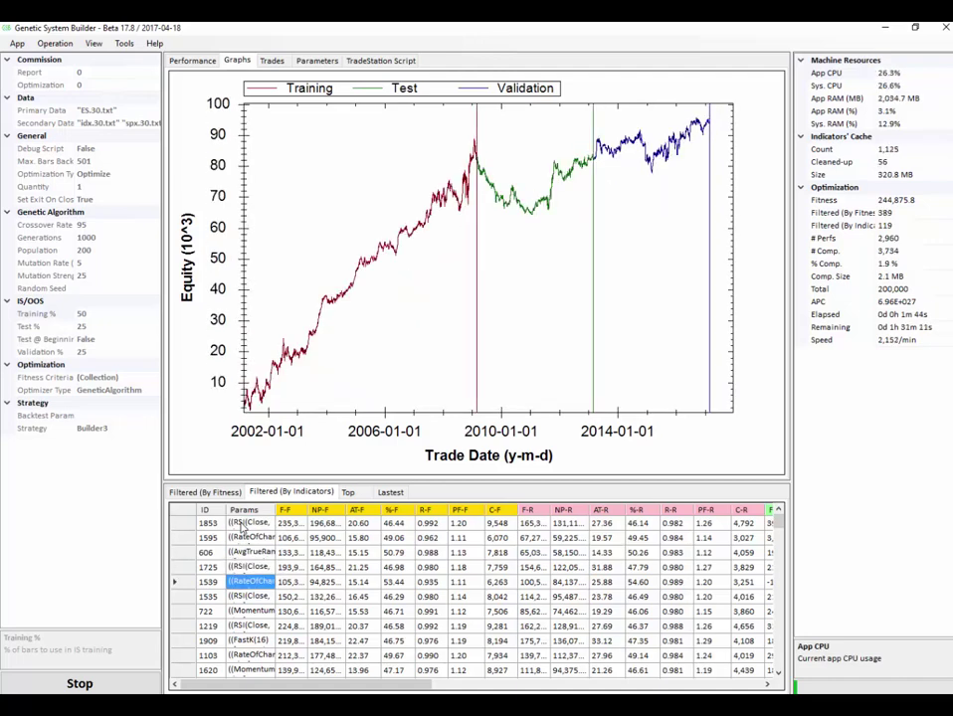
key("Down")
key("Down")
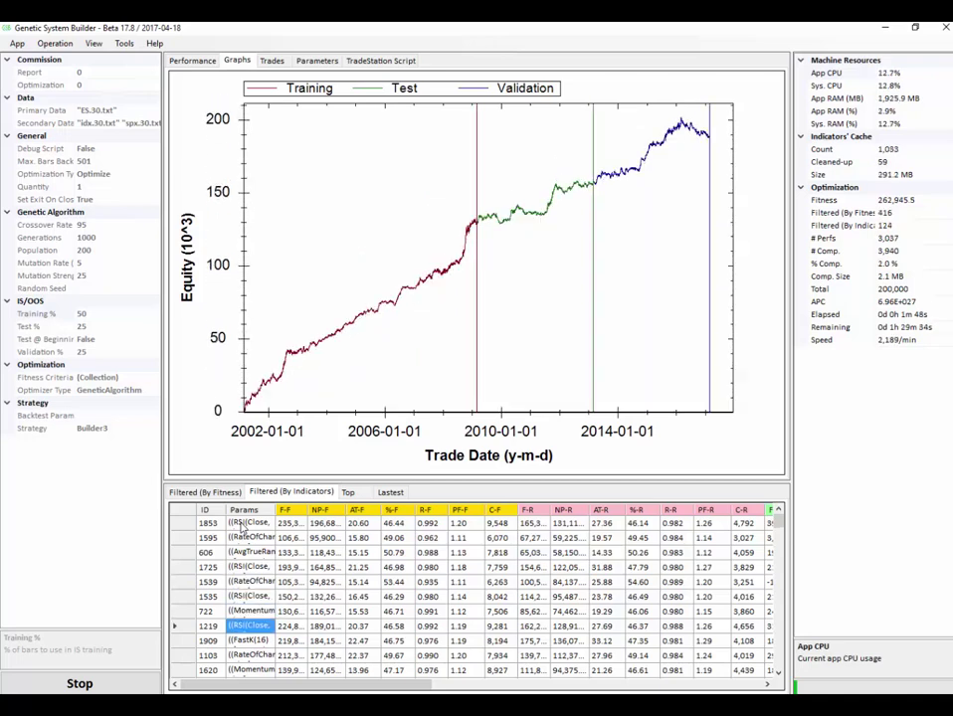
key("Down")
key("Down")
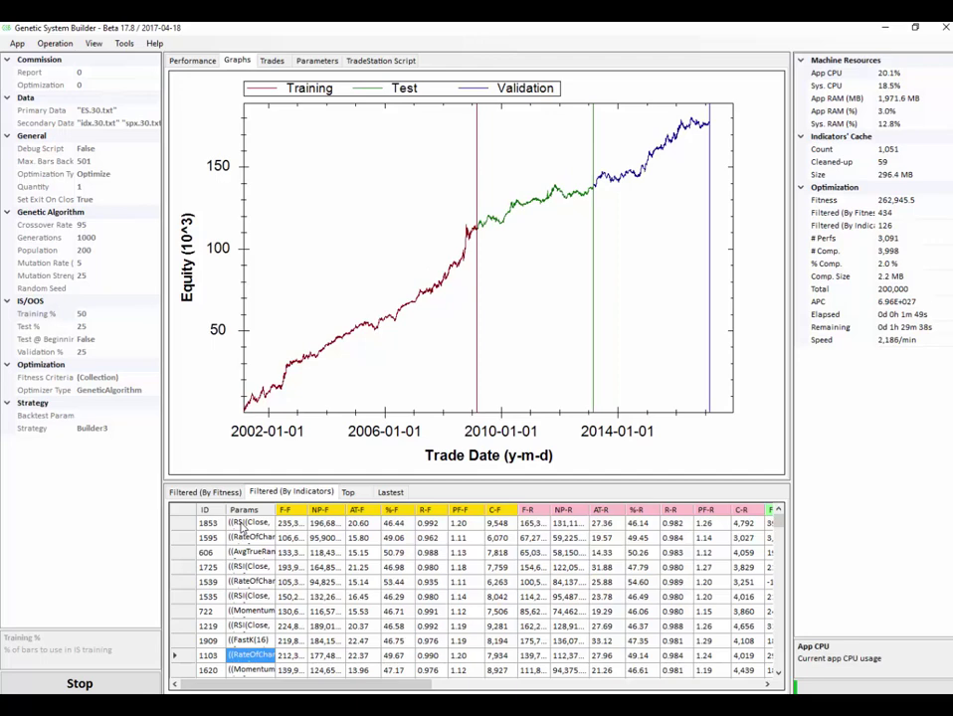
key("Down")
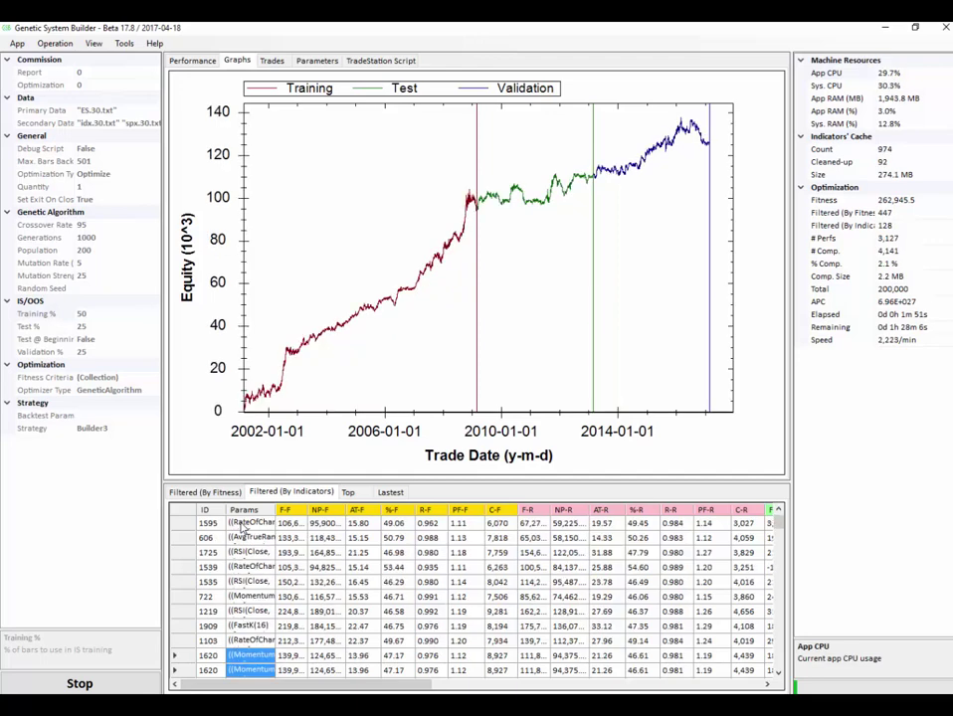
- Set the training performance filter's minimum Pearson to 0.99 in the app settings and save the changes
left_click(124, 44)
left_click(137, 58)
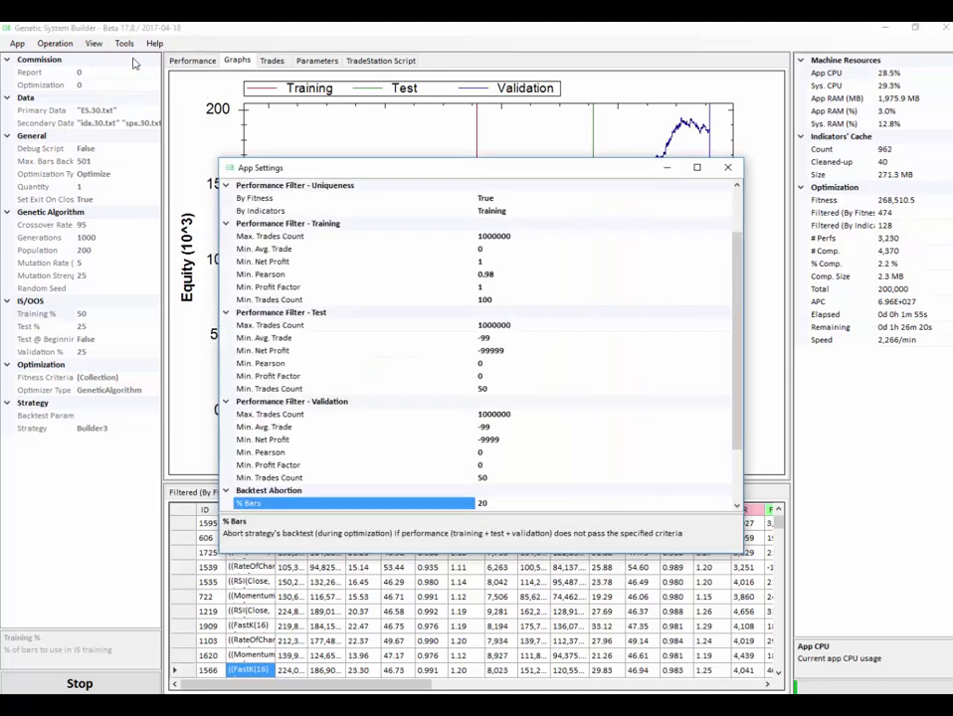
left_click(493, 275)
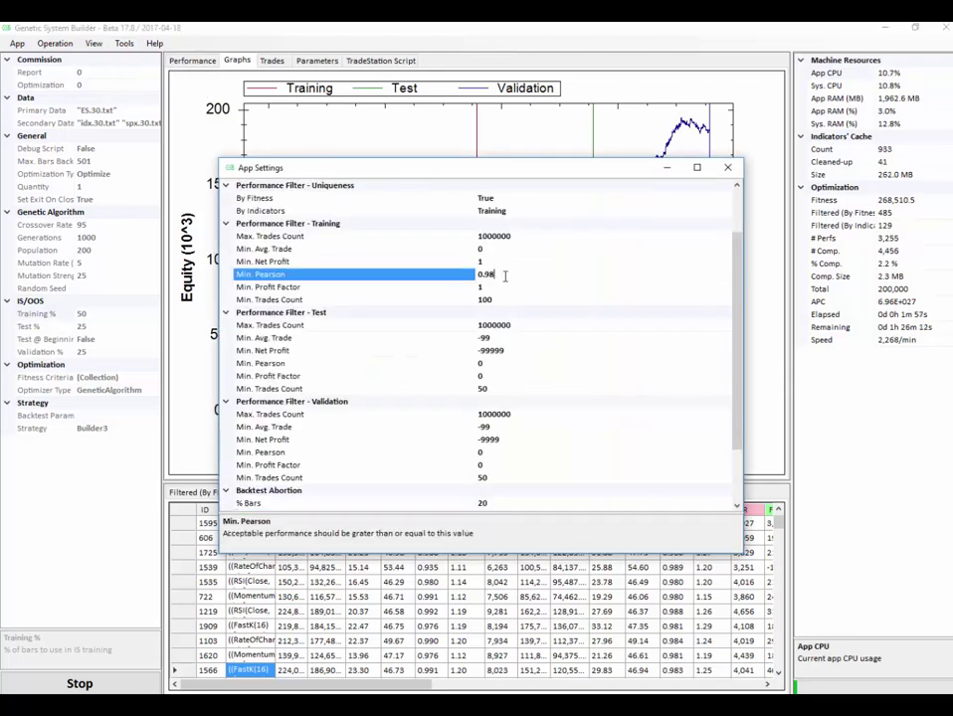
key("BackSpace")
type("9")
left_click(727, 169)
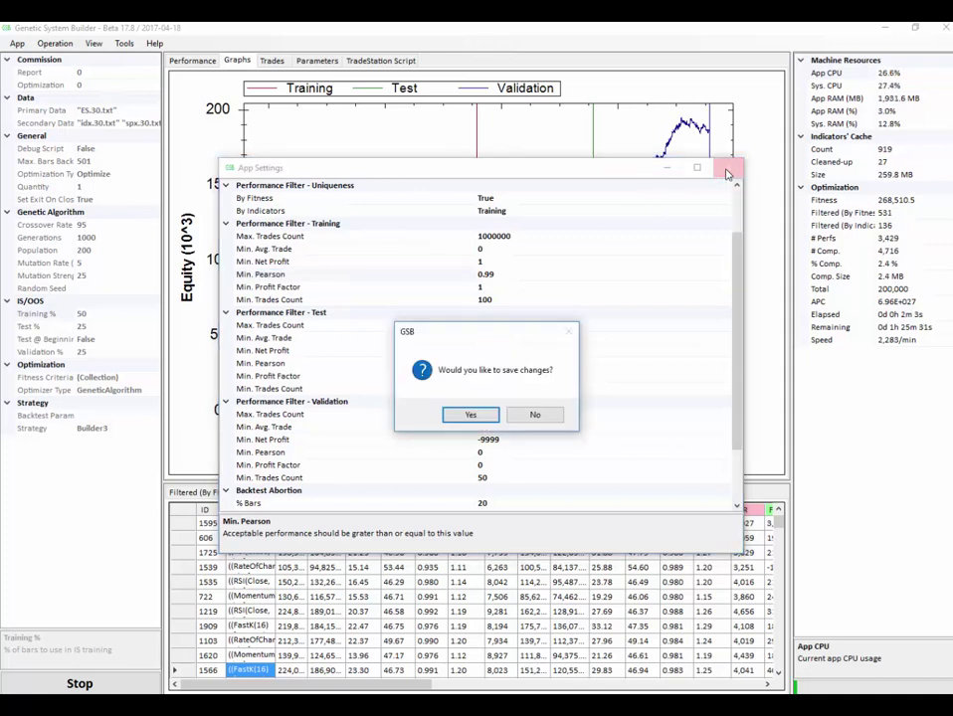
left_click(471, 417)
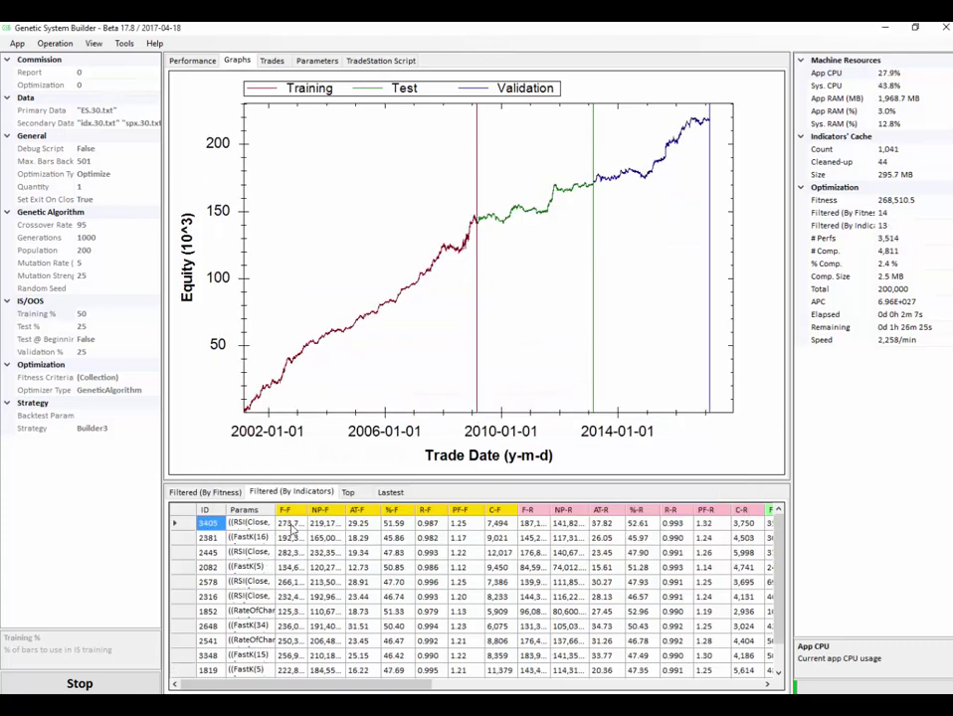
- Examine the equity graphs of the newly filtered strategies one by one, starting from strategy 3405 and continuing to the end of the list
left_click(271, 523)
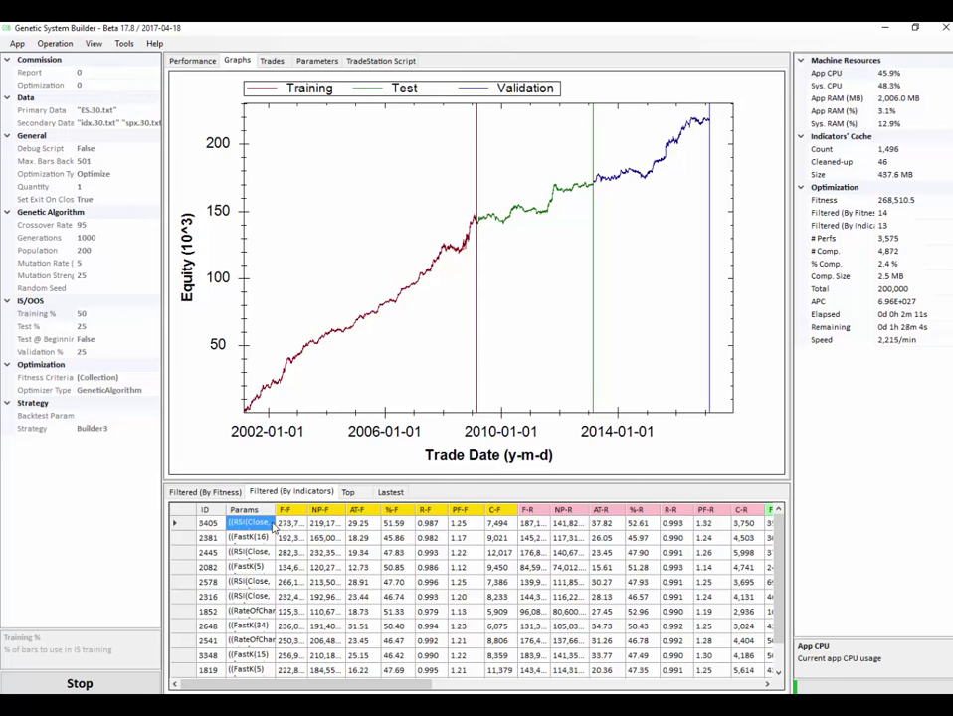
key("Down")
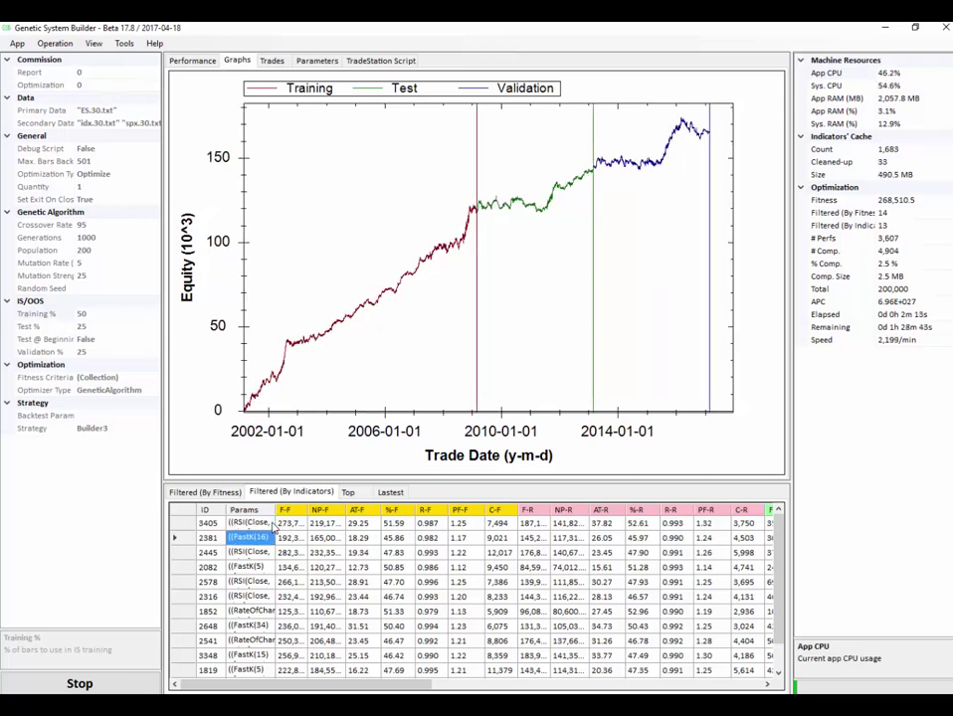
key("Down")
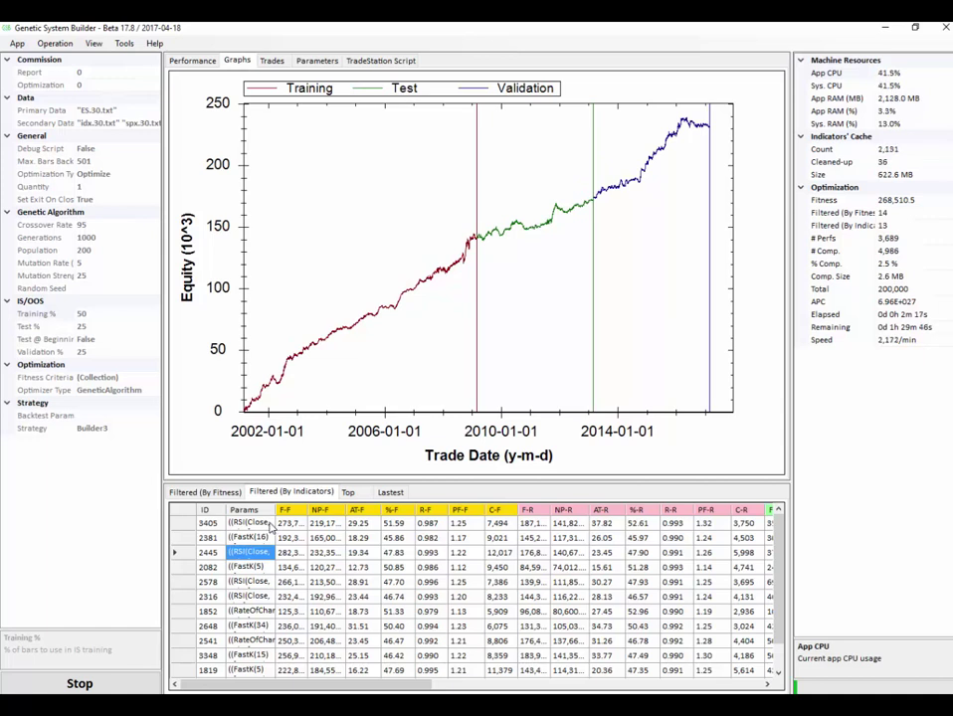
key("Down")
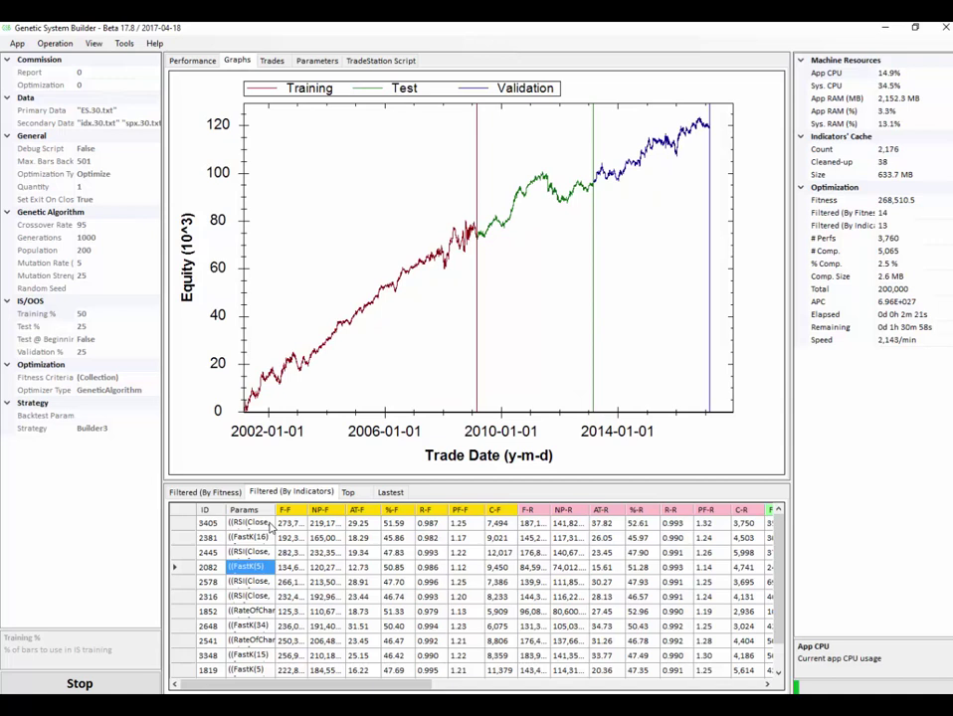
key("Down")
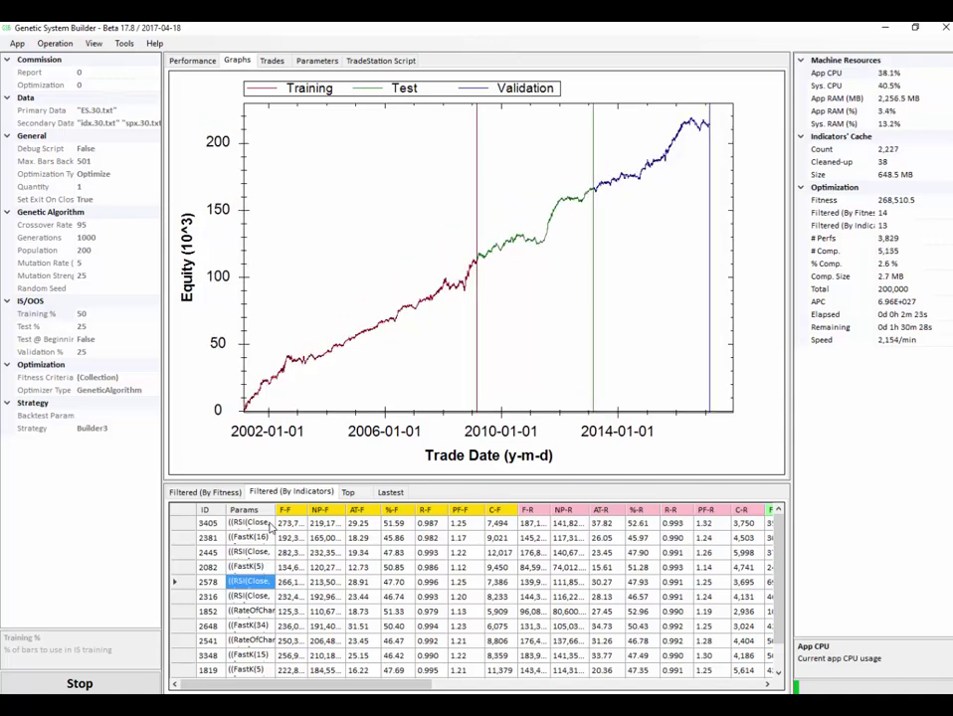
key("Down")
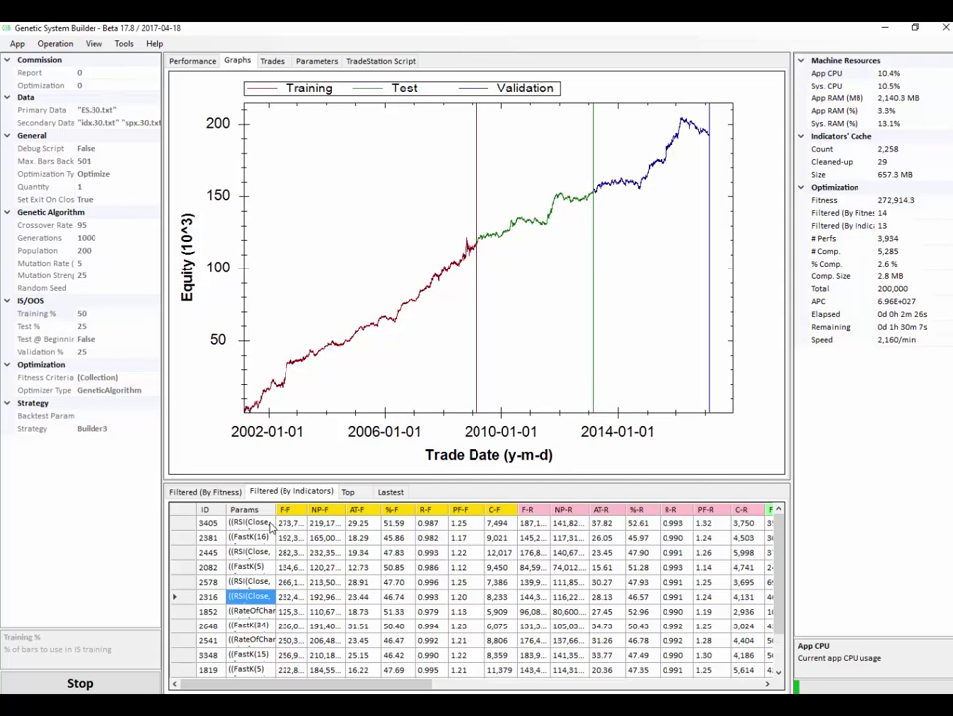
key("Down")
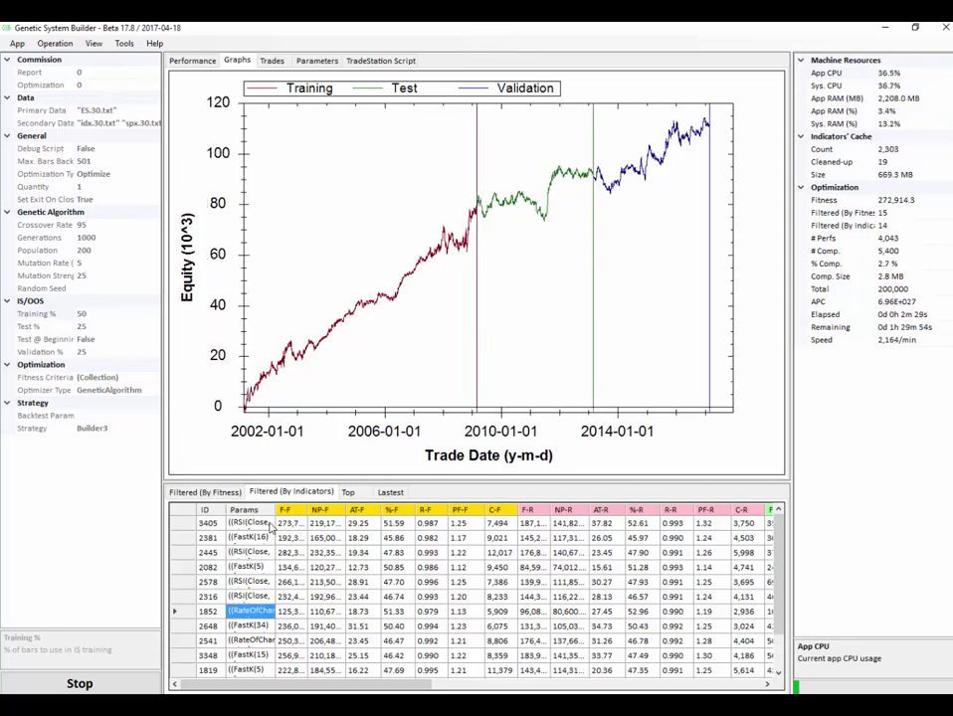
key("Down")
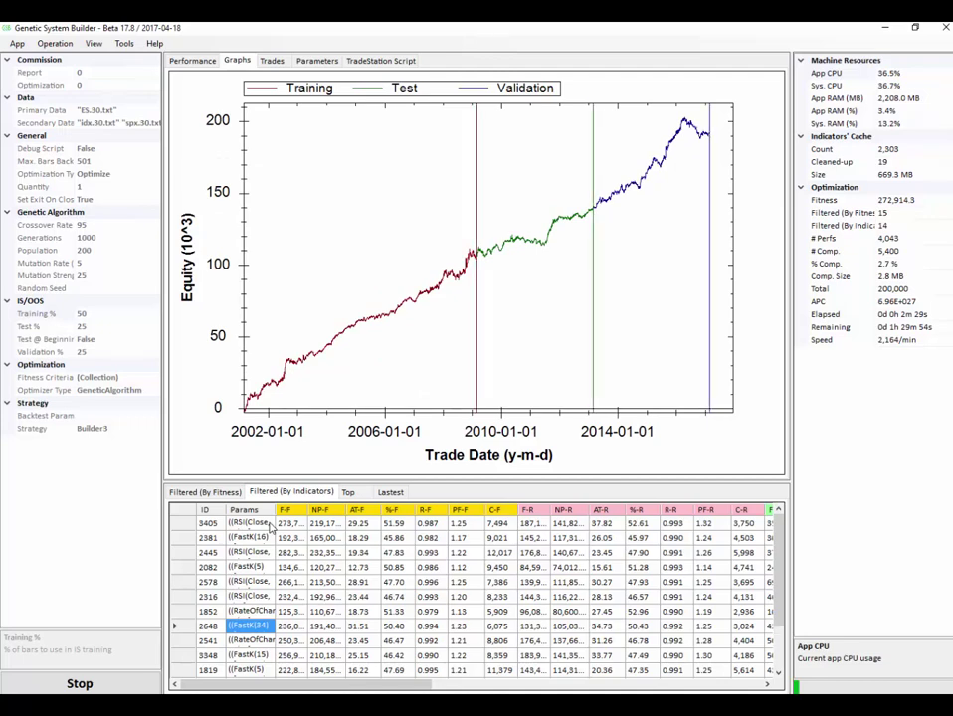
key("Down")
key("Down")
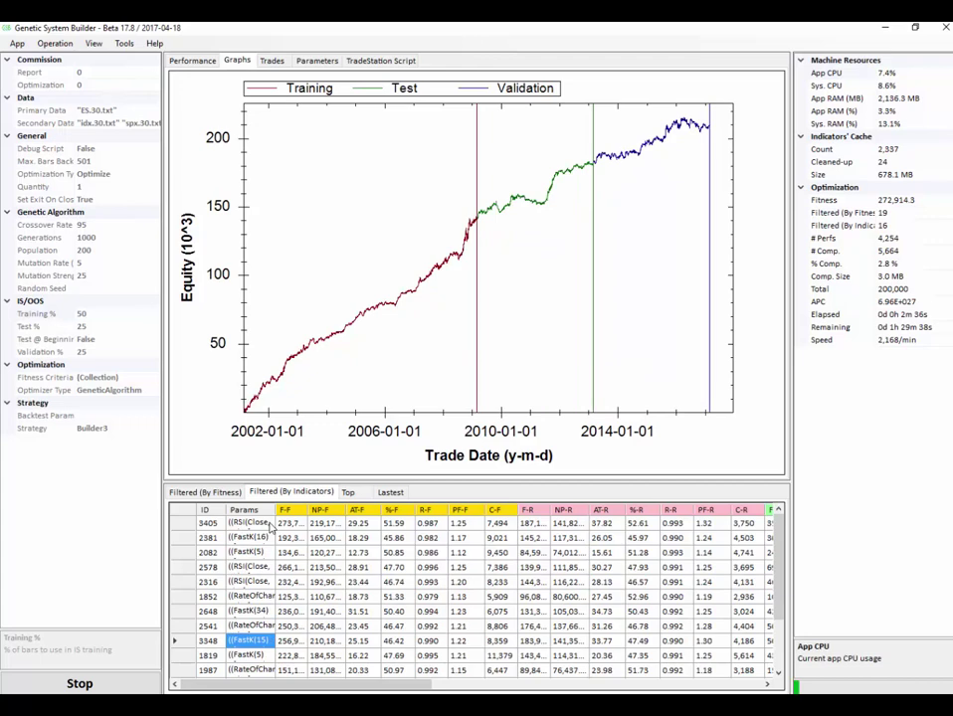
key("Down")
key("Down")
key("Down")
key("Down")
key("Down")
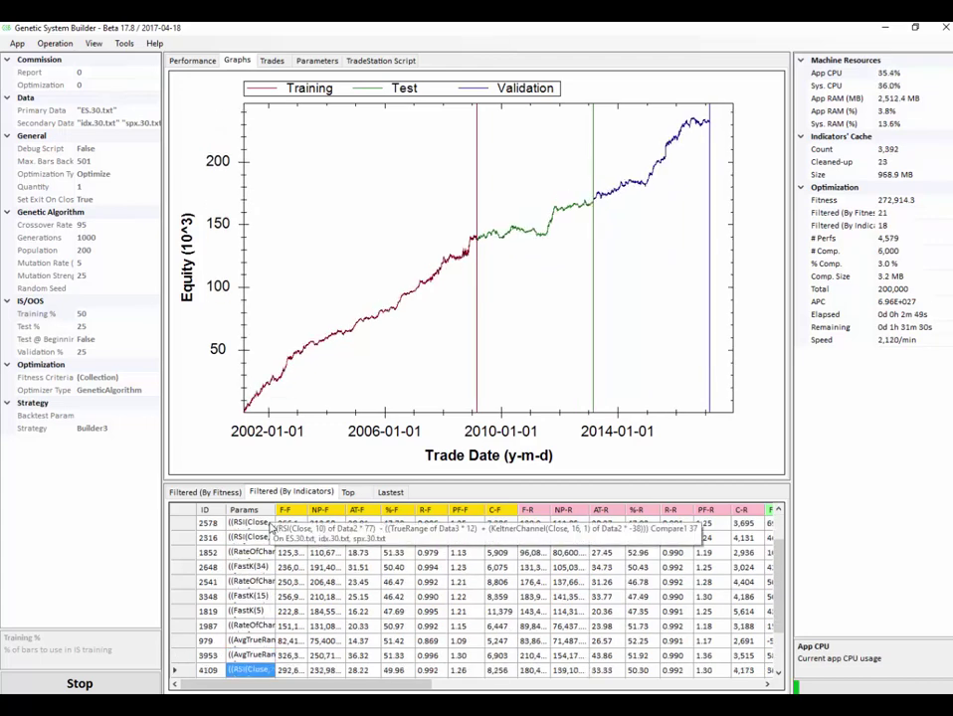
key("Down")
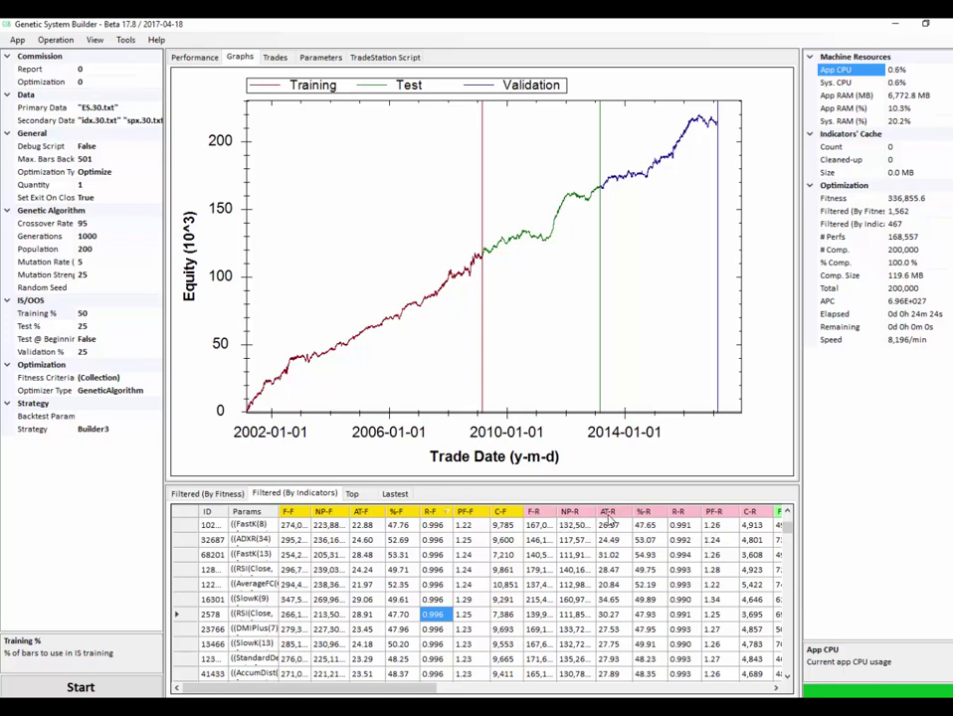
- Sort the indicator-filtered results by R-R in ascending order and examine the equity graphs of the 0.990 strategies, starting from ID 2390
left_click(680, 511)
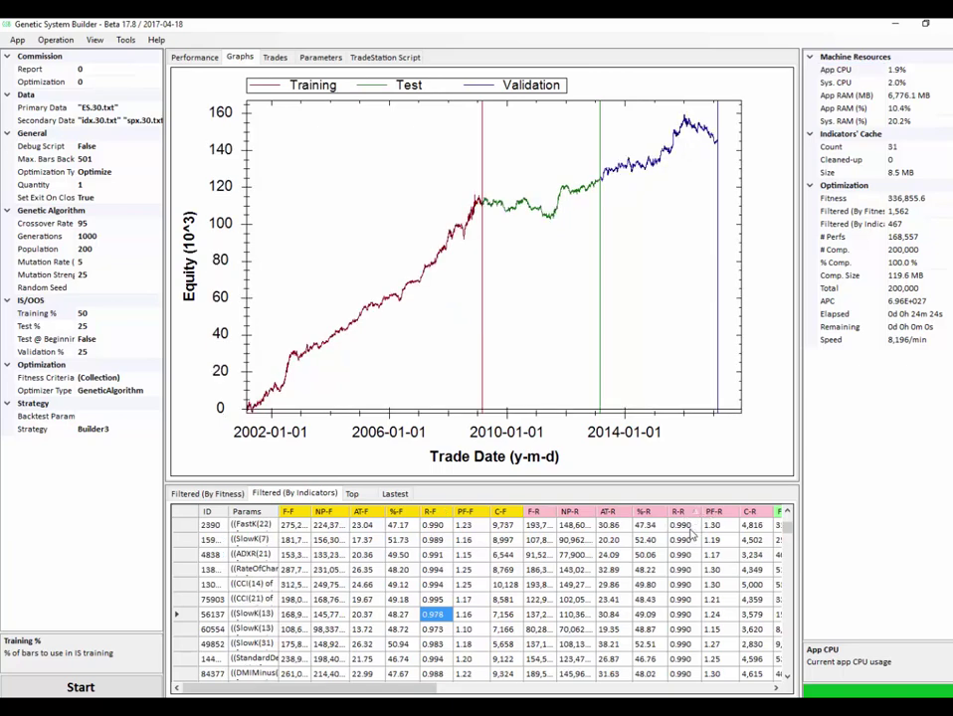
left_click(682, 525)
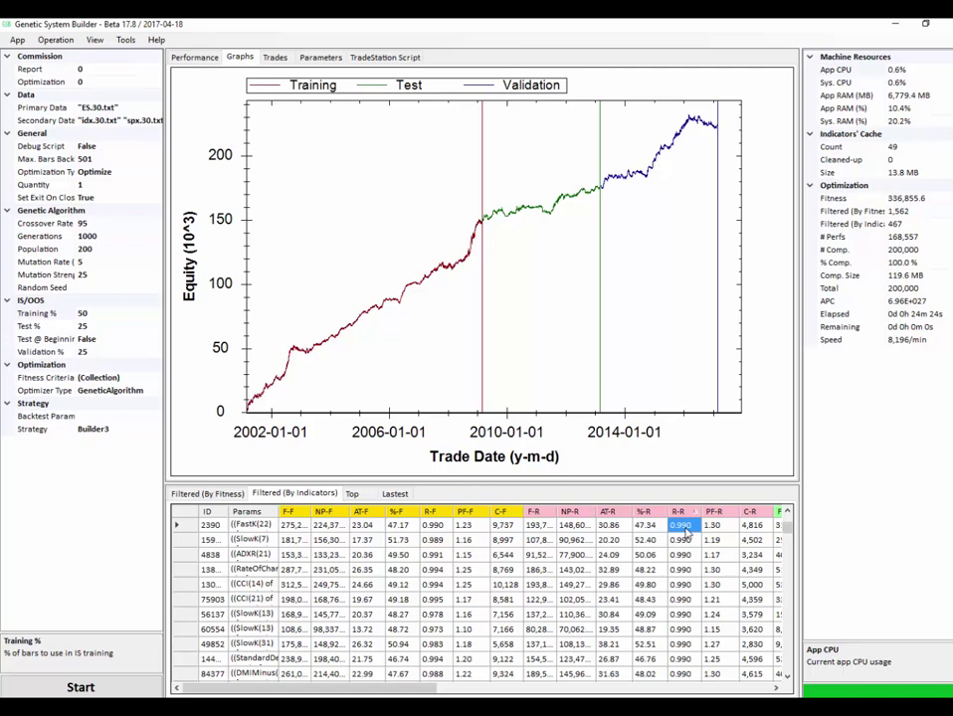
left_click(685, 537)
key("Down")
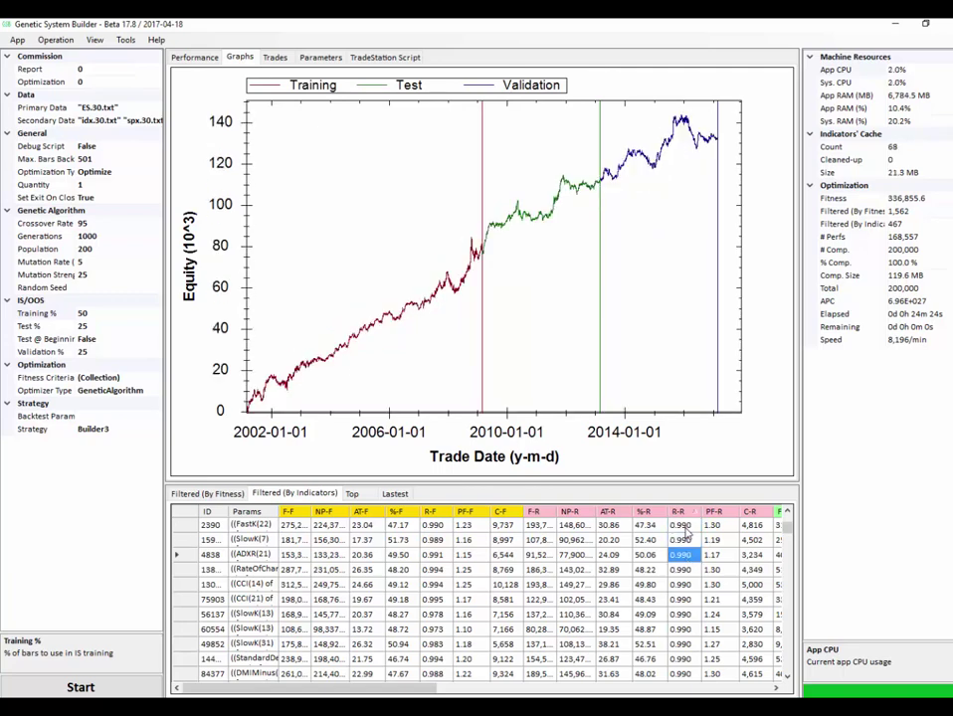
key("Down")
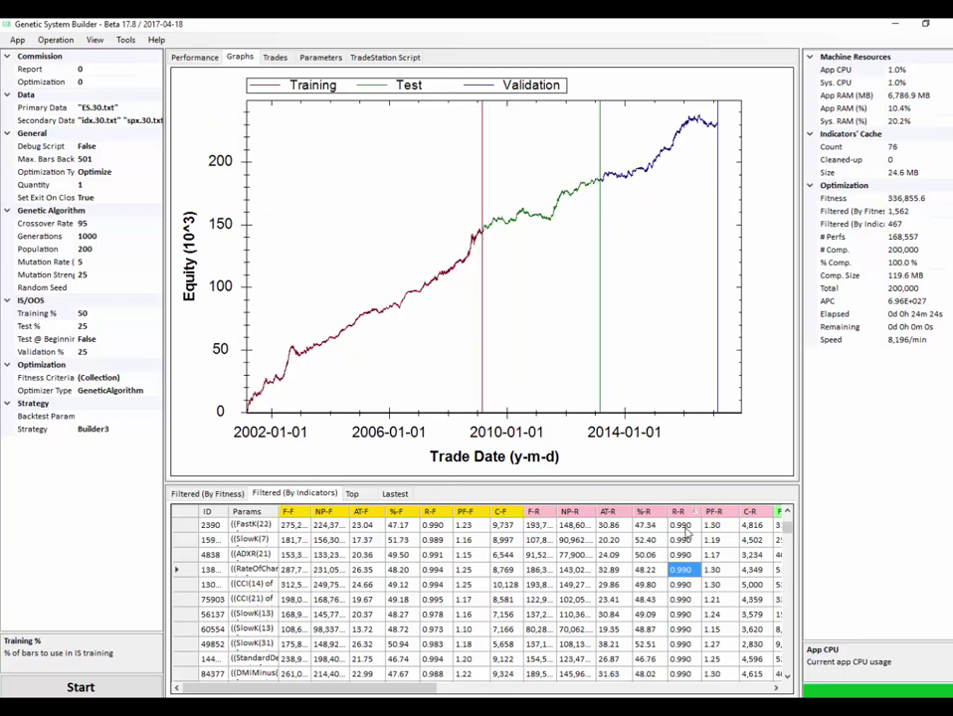
key("Down")
key("Down")
key("Down")
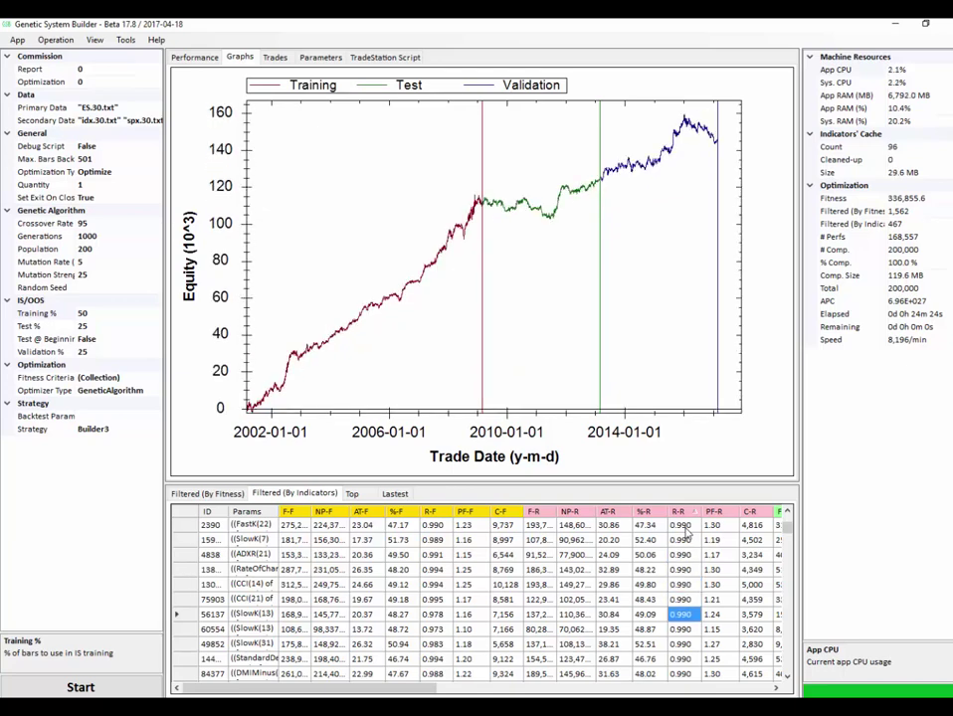
key("Down")
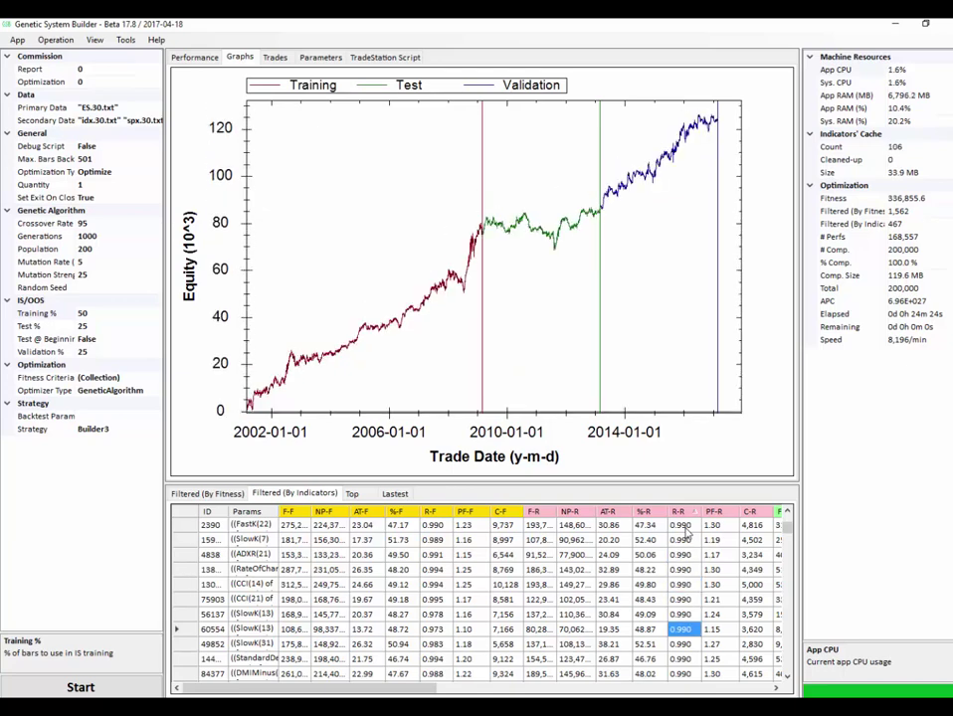
key("Down")
key("Down")
key("Down")
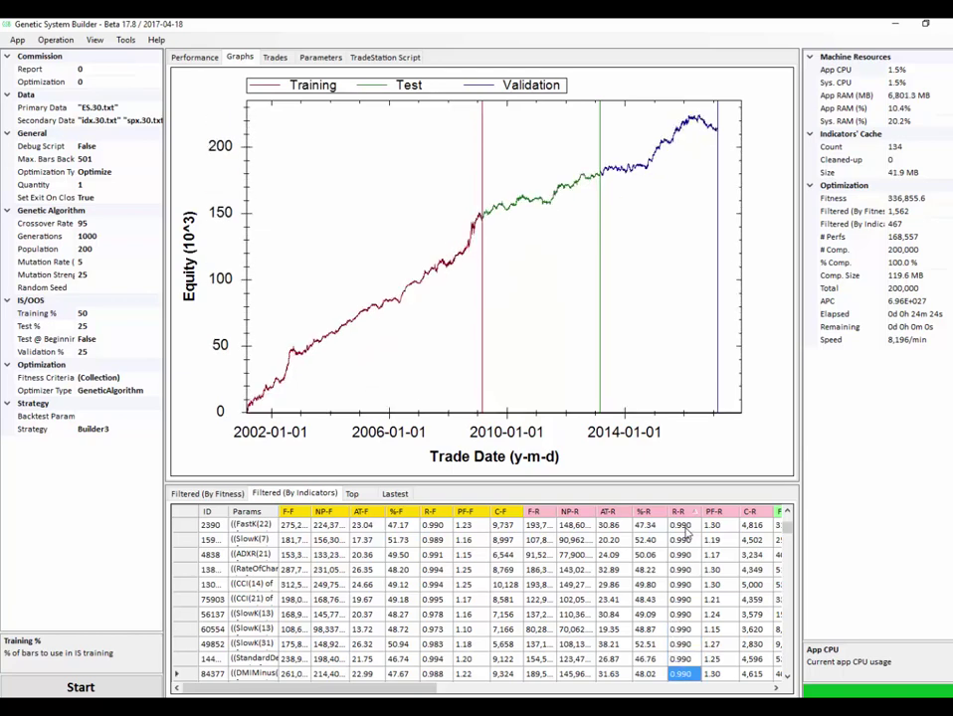
key("Down")
key("Down")
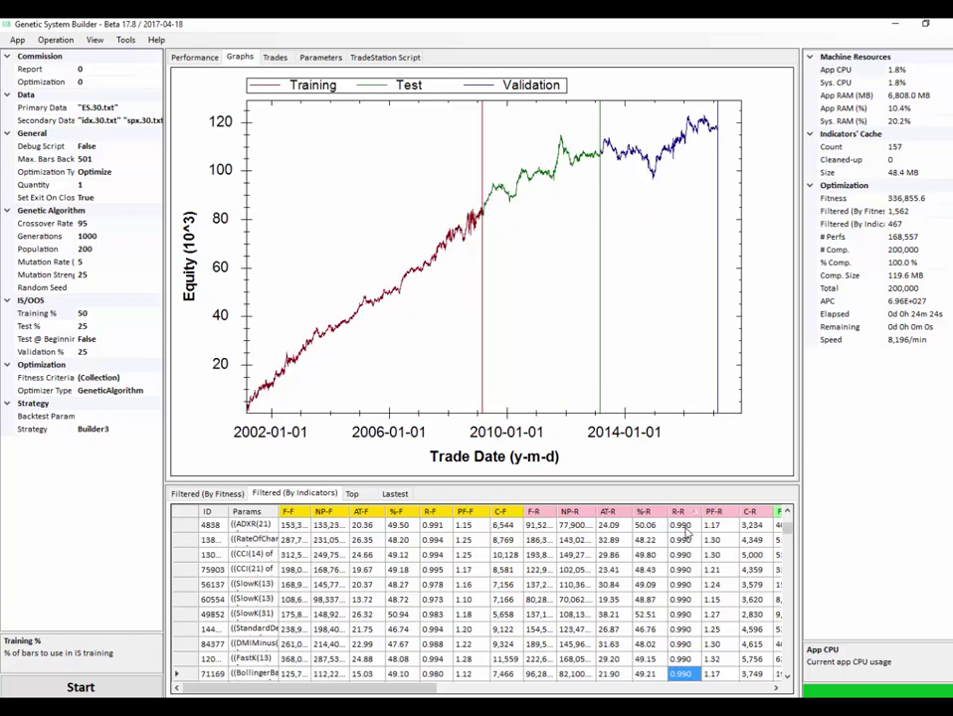
key("Down")
key("Down")
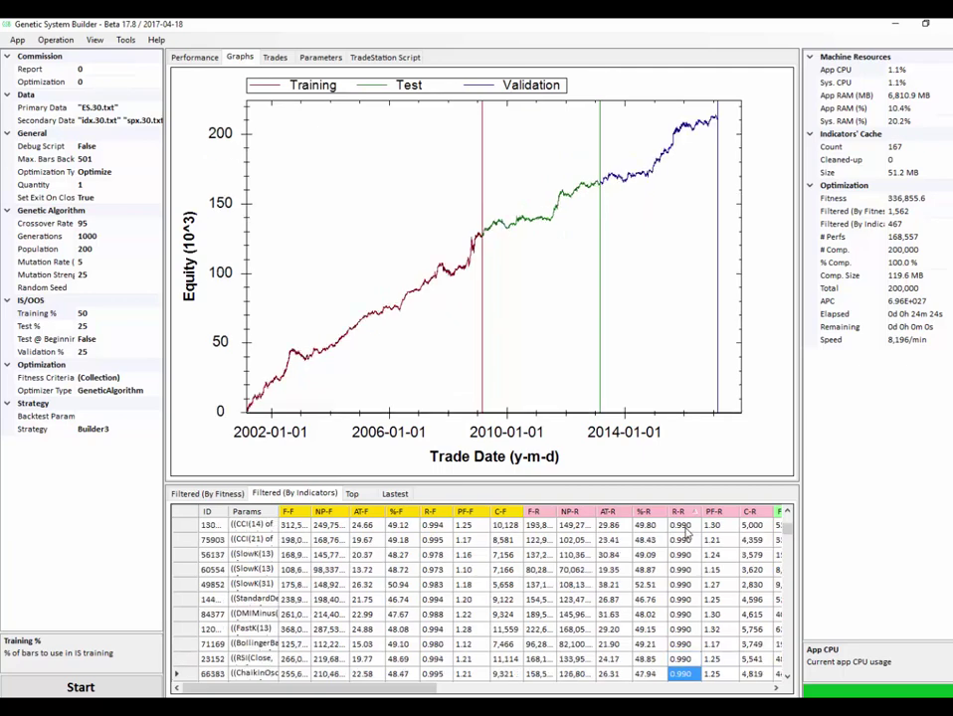
key("Down")
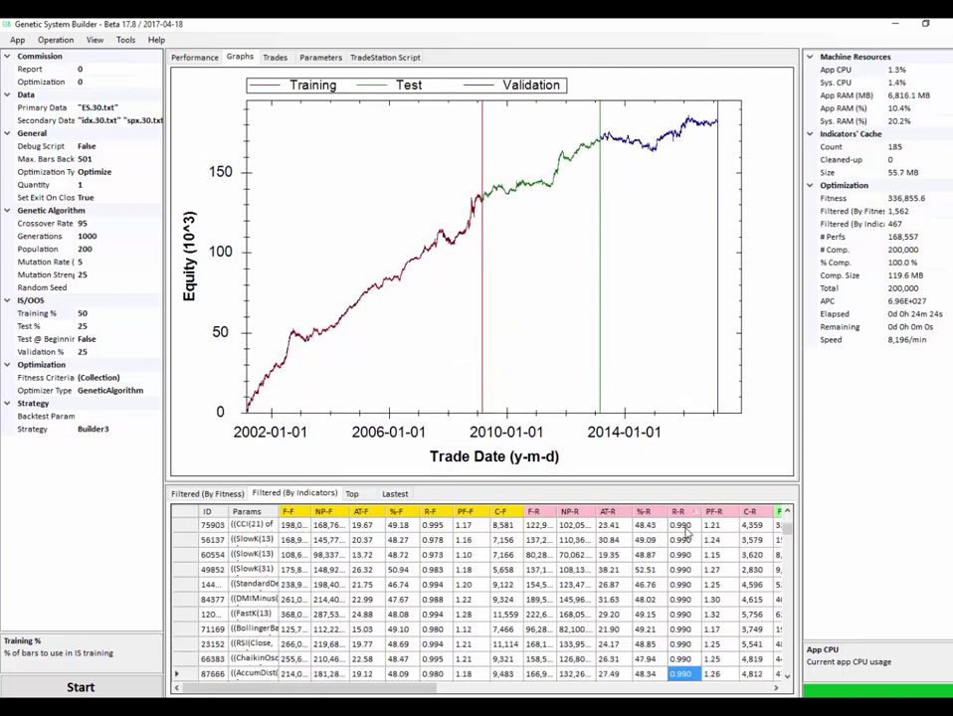
key("Down")
key("Down")
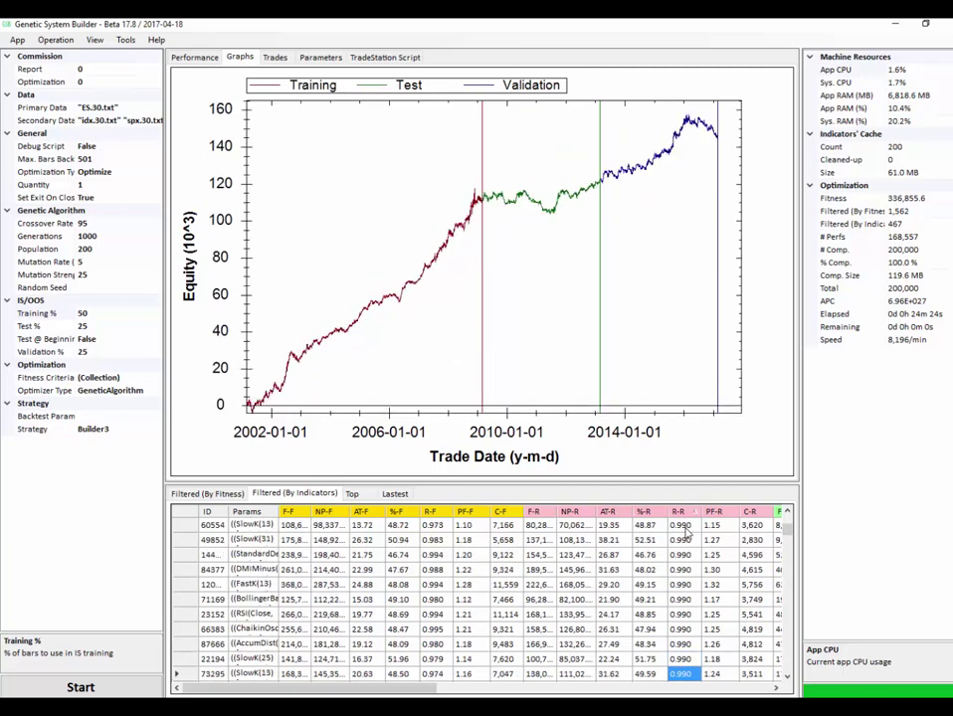
key("Down")
key("Down")
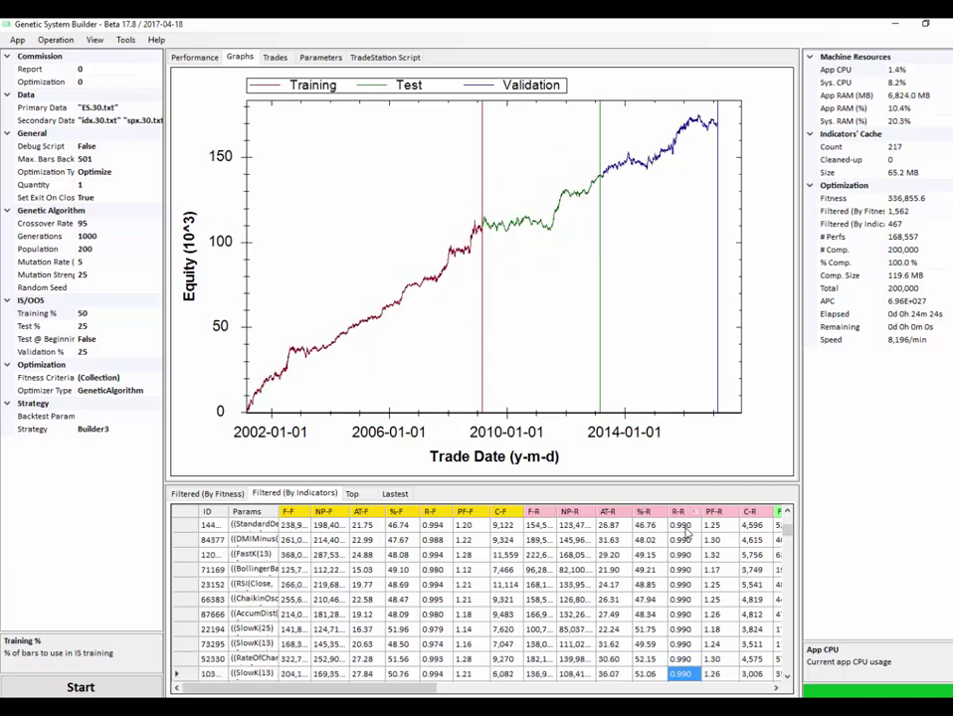
key("Down")
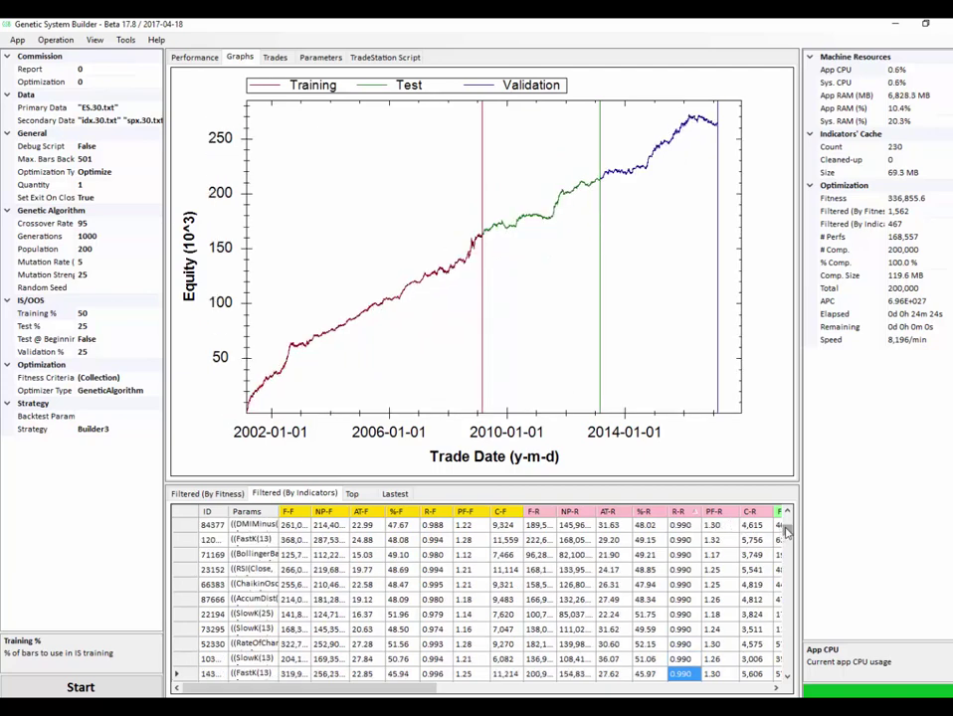
- Sort the results by R-R in descending order and display the equity graph of the strategy with the highest value
left_click(686, 511)
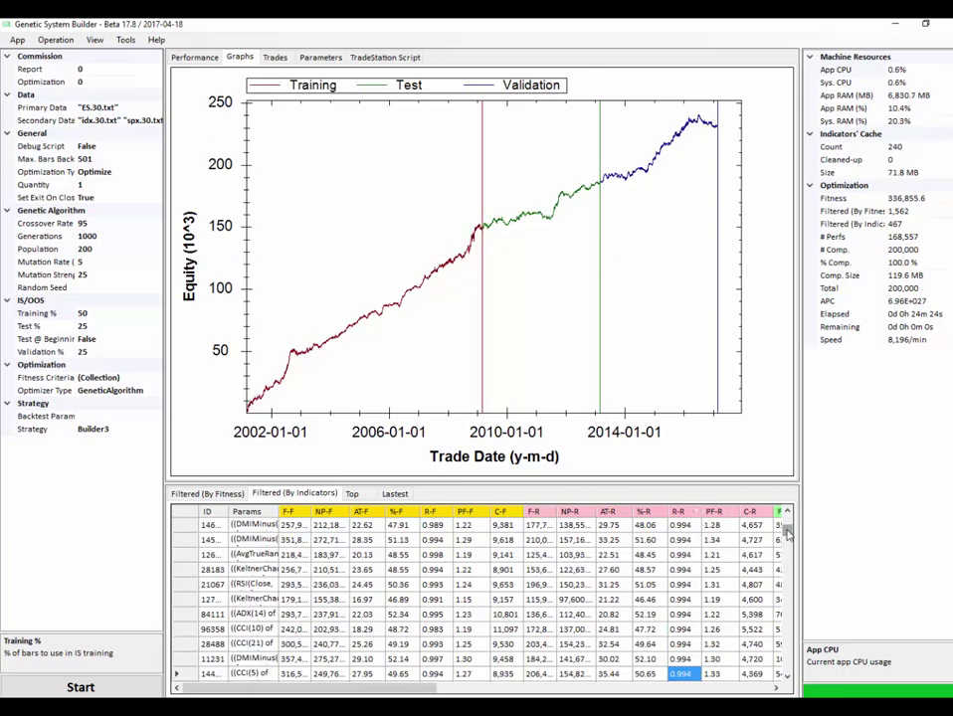
scroll(788, 512, "up", 4)
left_click(679, 526)
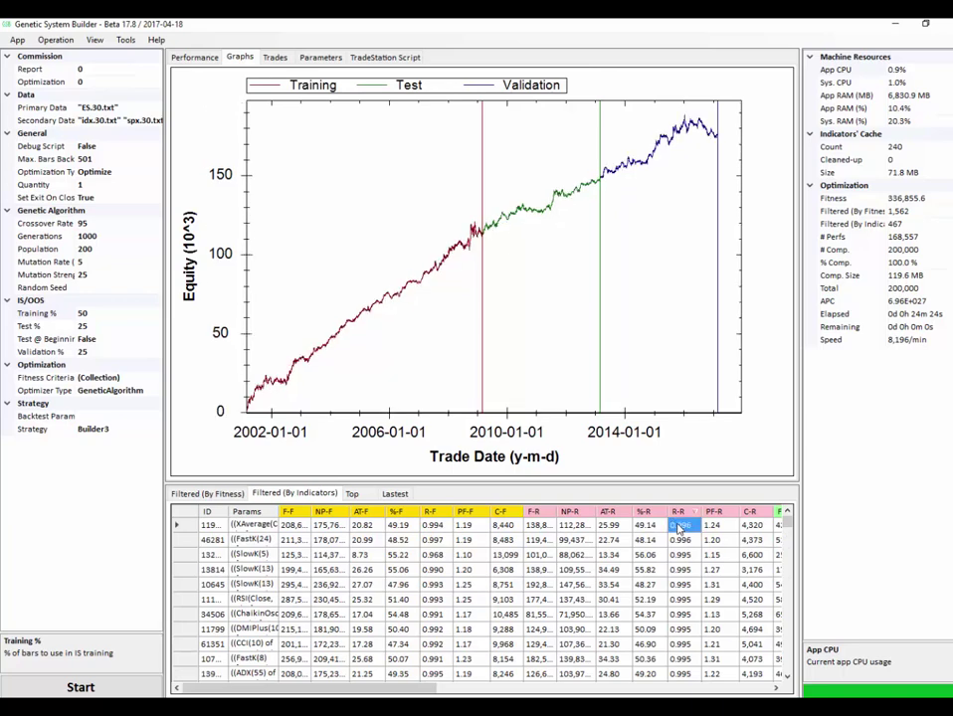
- Examine the equity graphs of the strategies below the highest R-R one, one by one down to strategy 13597
key("Down")
key("Down")
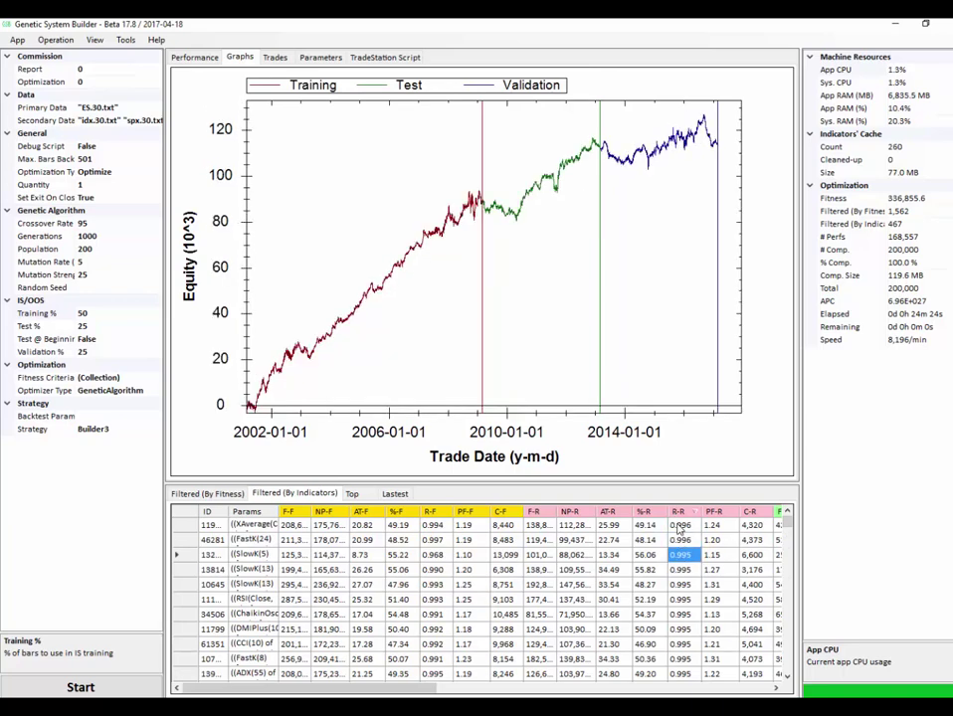
key("Down")
key("Down")
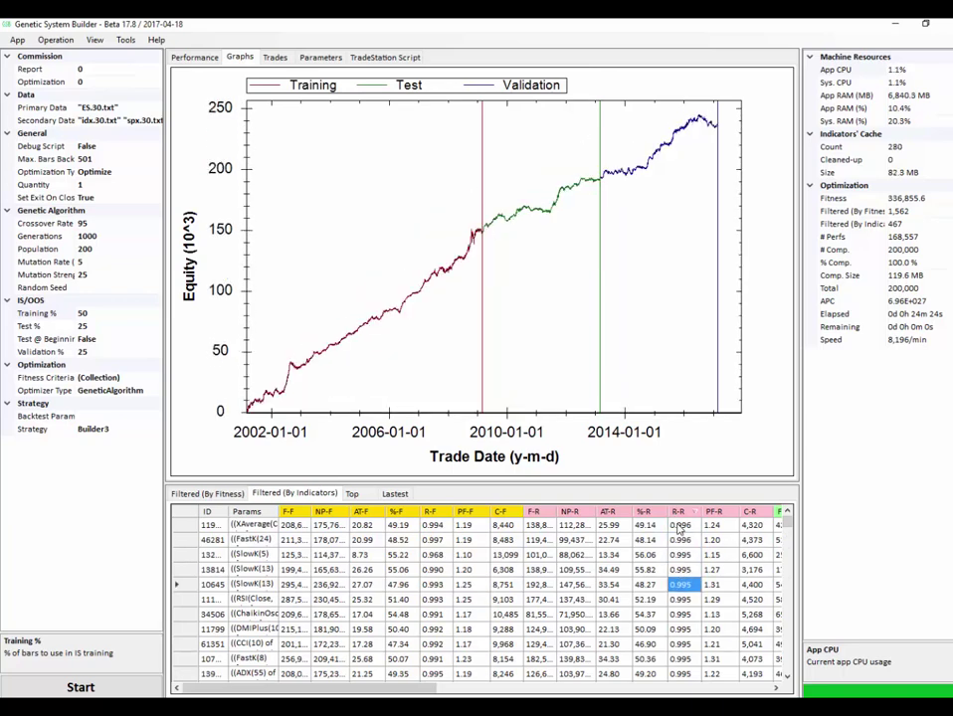
key("Down")
key("Down")
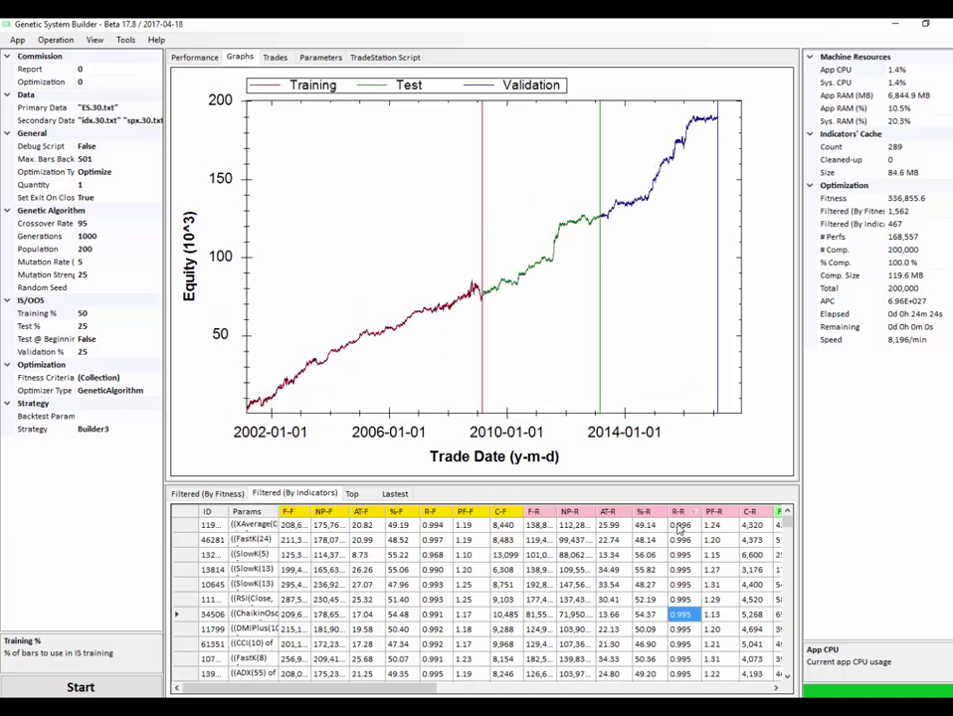
key("Down")
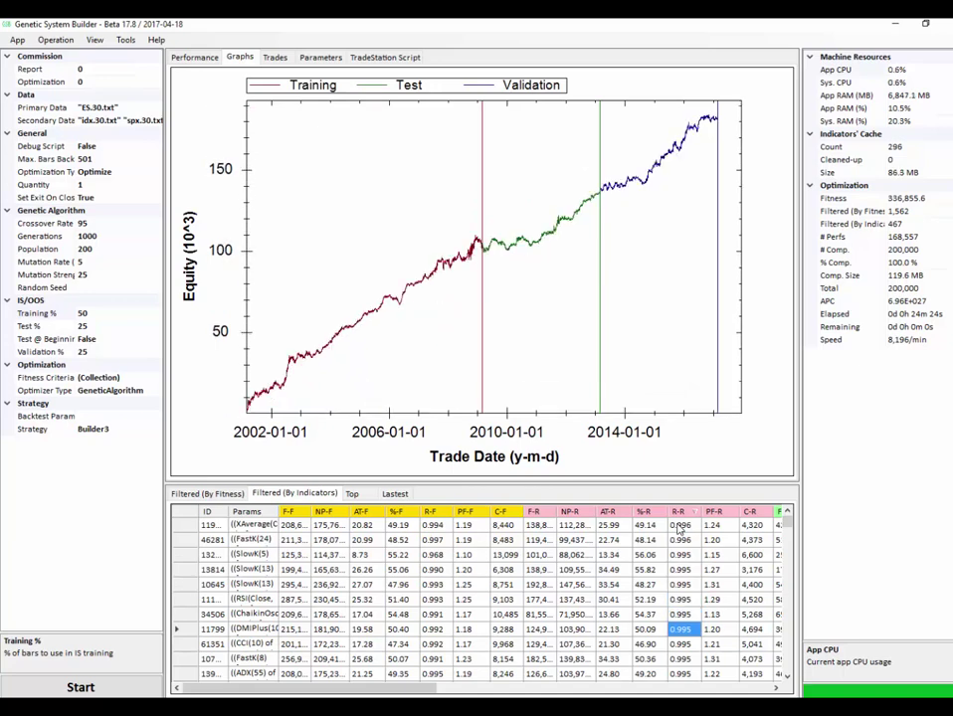
key("Down")
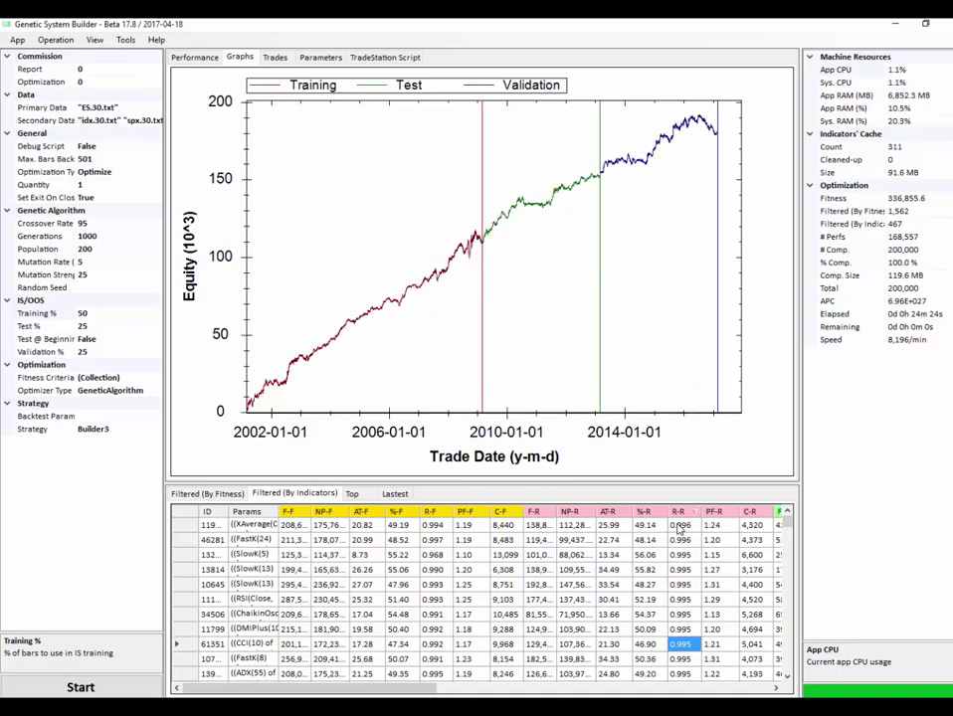
key("Down")
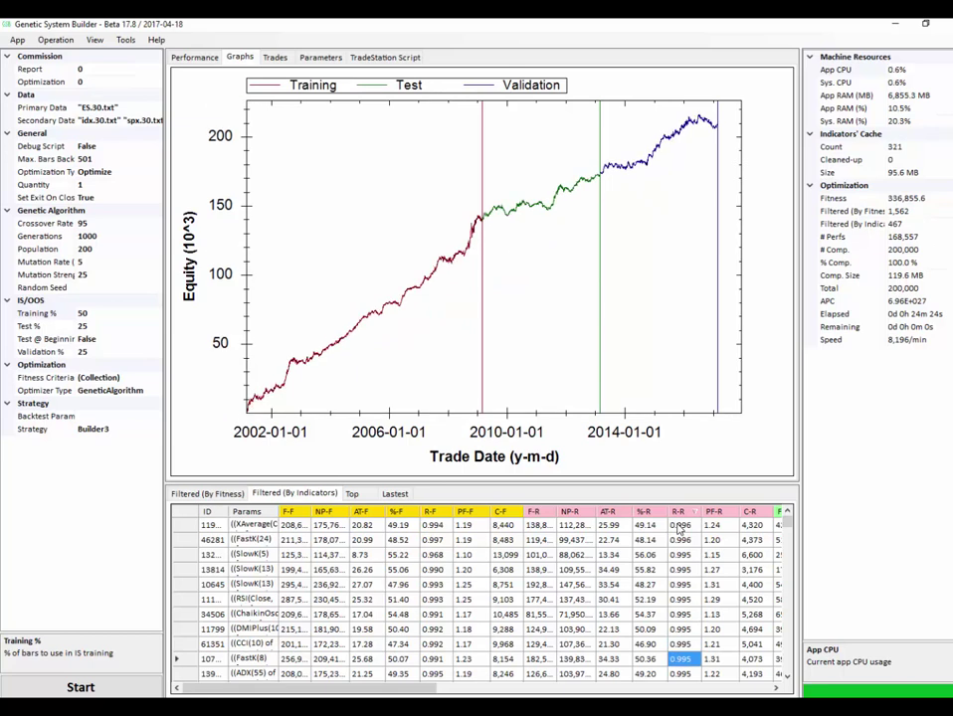
key("Down")
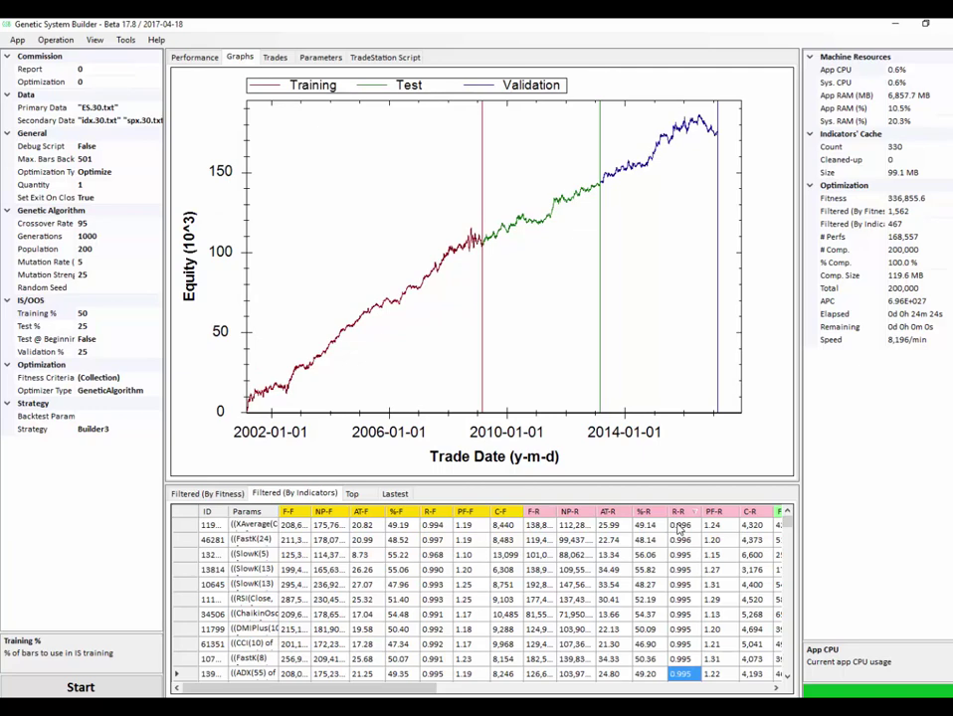
key("Down")
key("Down")
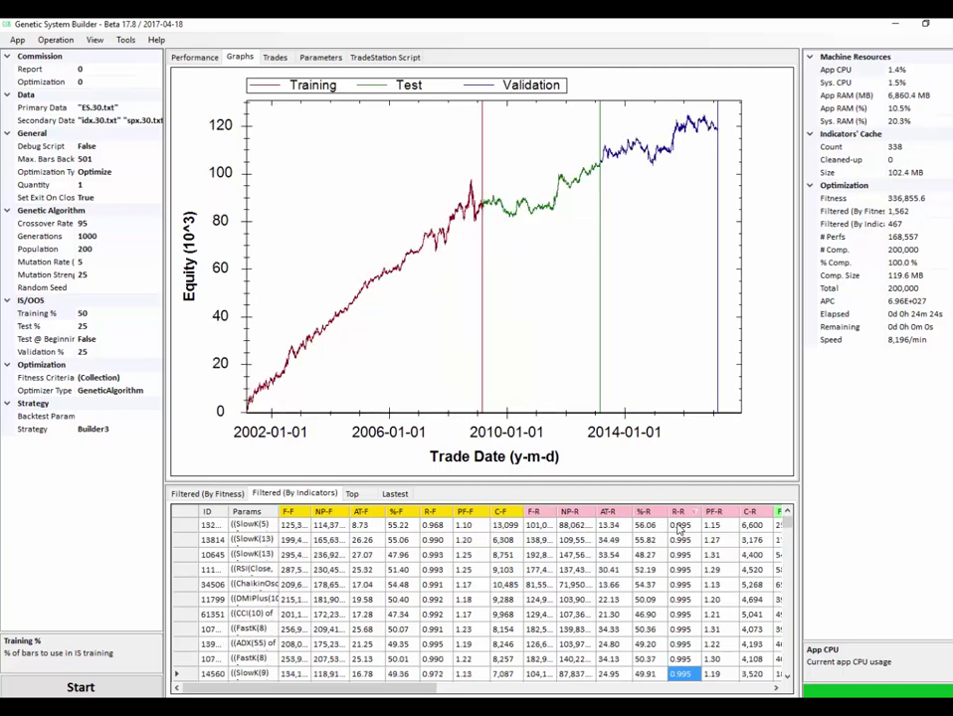
key("Down")
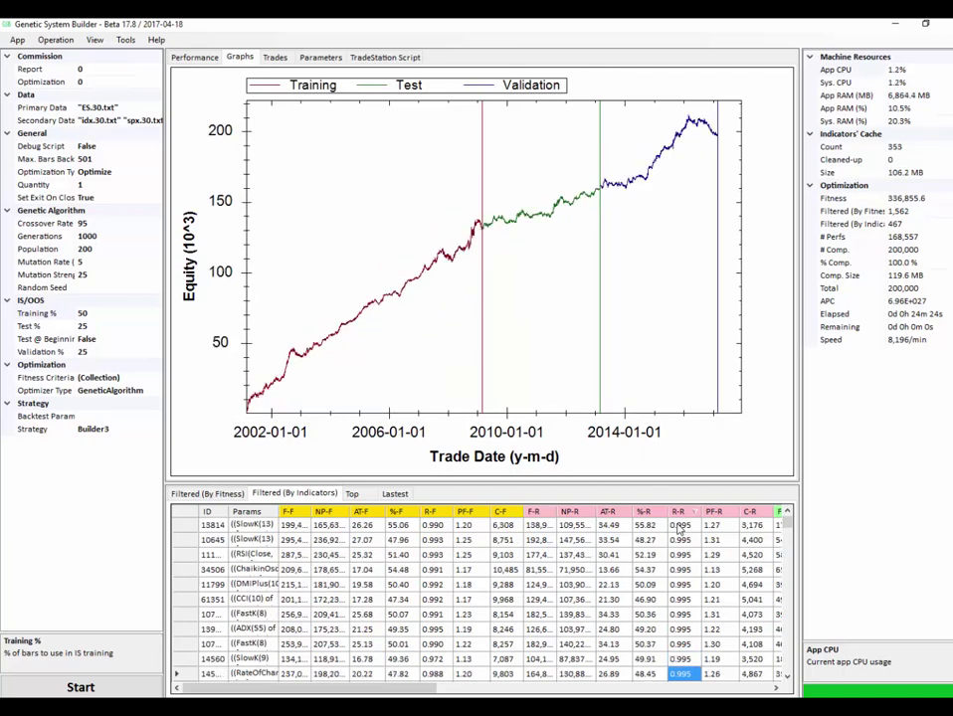
key("Down")
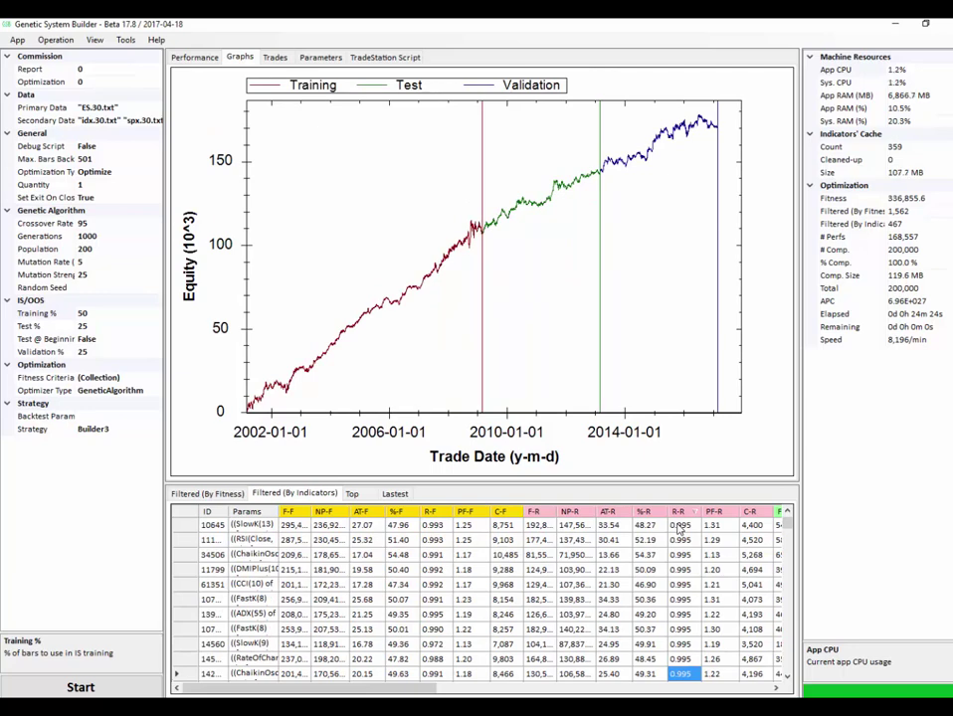
key("Down")
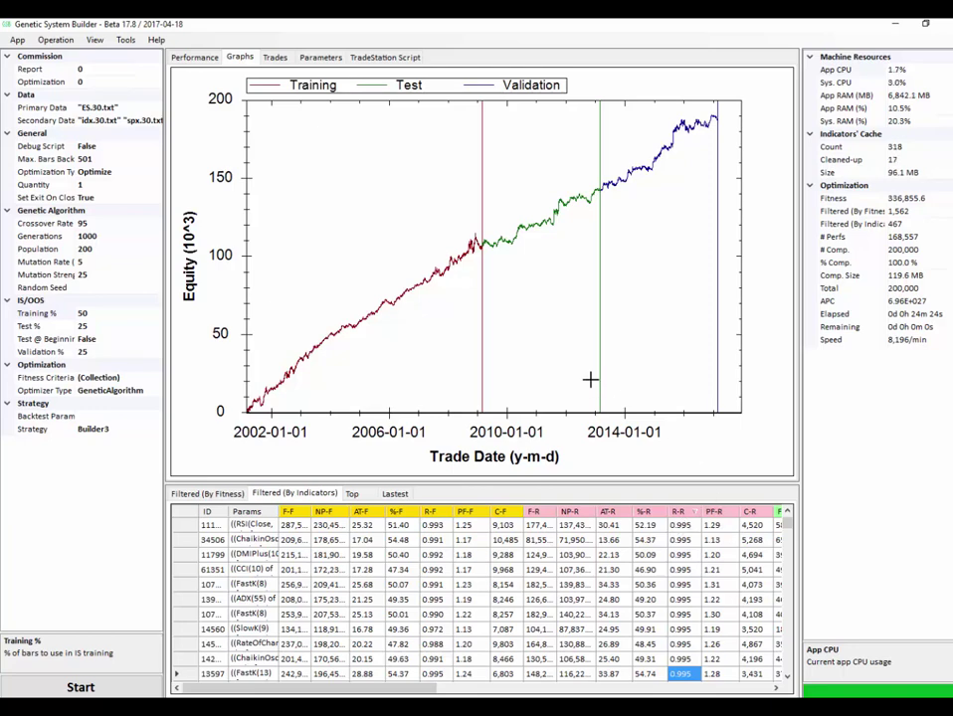
- Display the TradeStation script of strategy 13597 and examine its result formula
left_click(365, 59)
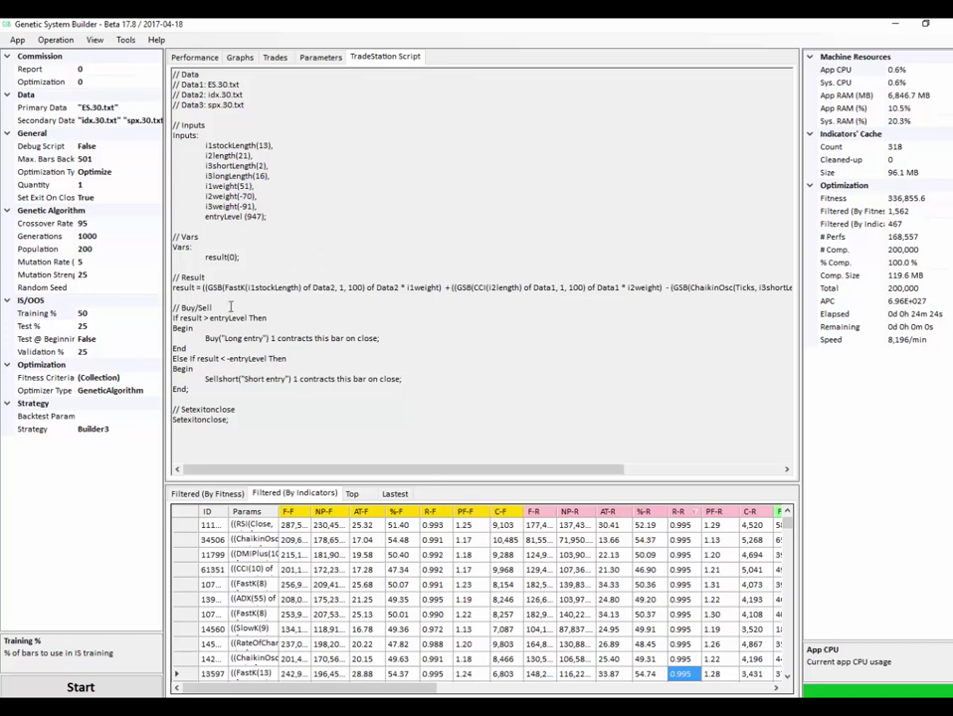
left_click_drag(185, 287, 705, 296)
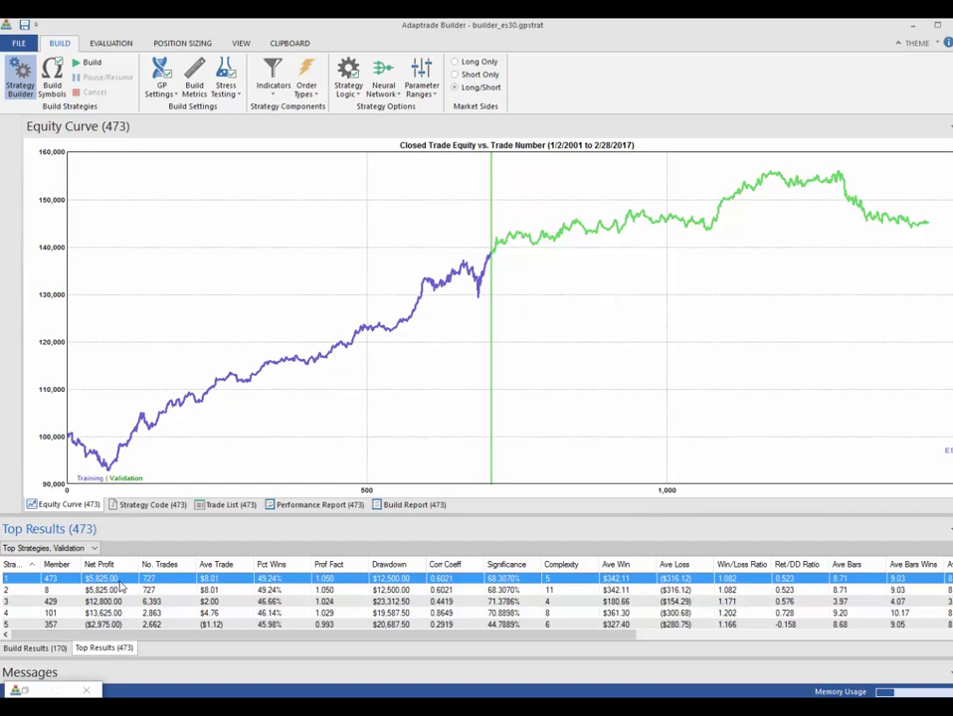
- In Adaptrade Builder, examine the equity curves of the top validation strategies in order, from strategy 2 through strategy 9
left_click(120, 589)
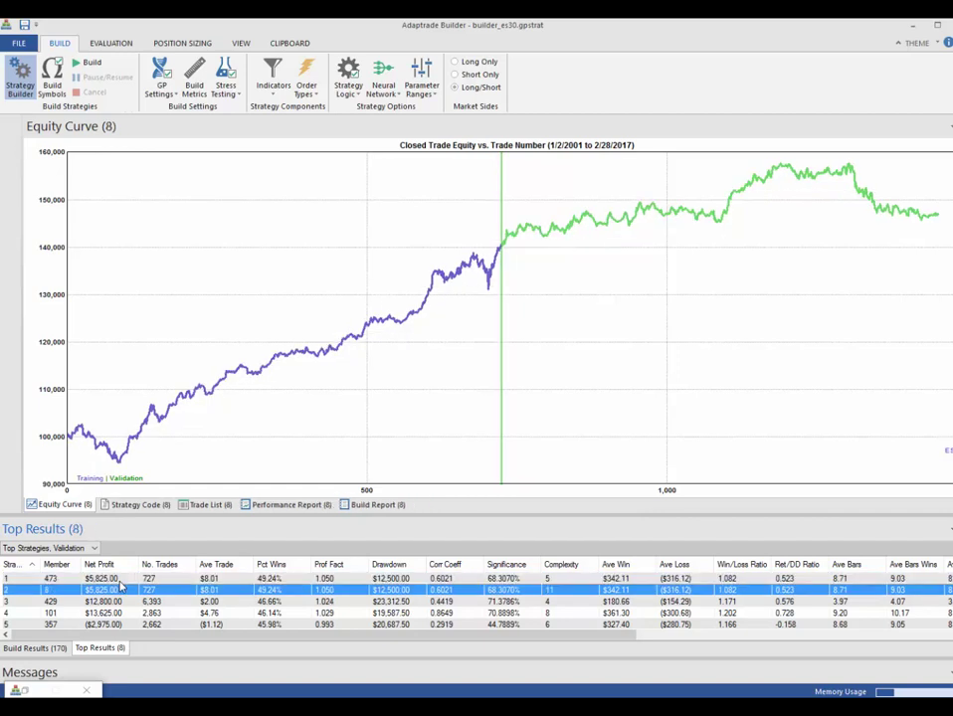
key("Down")
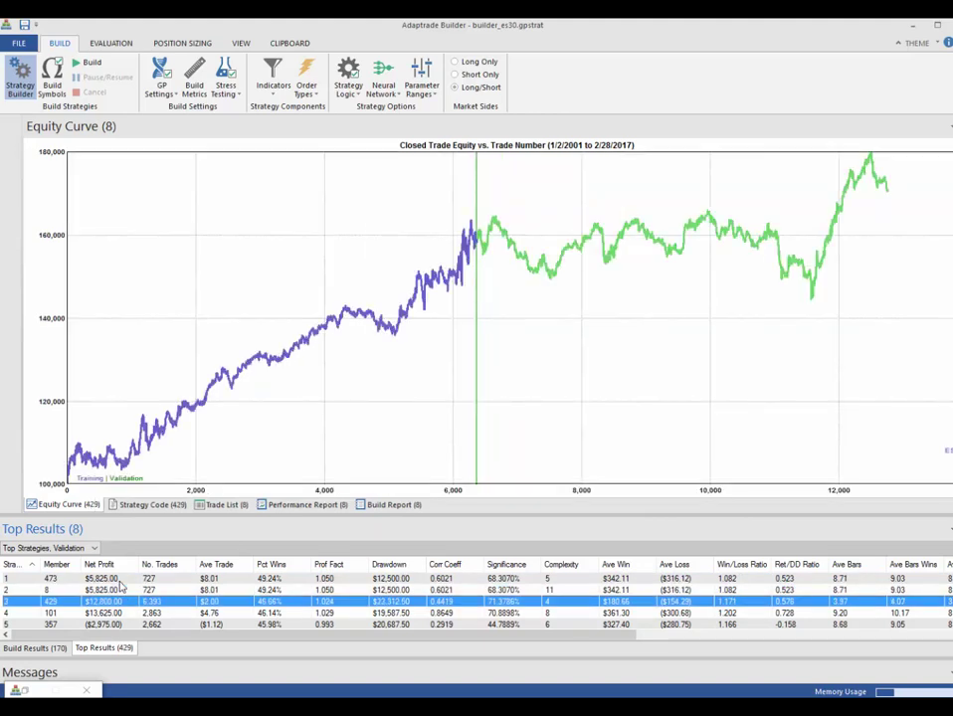
key("Down")
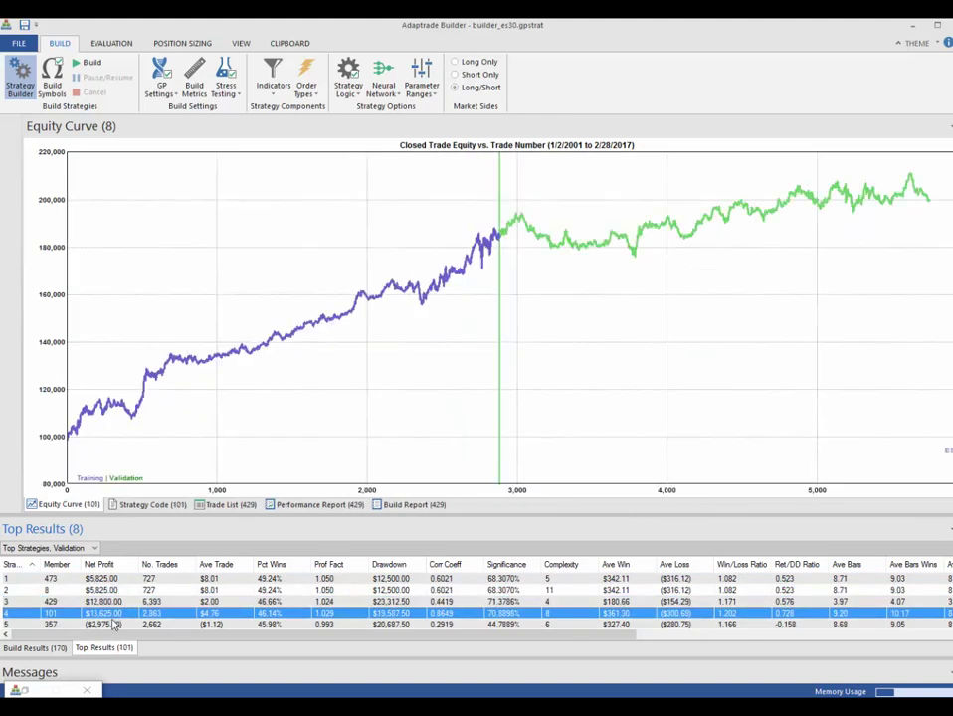
key("Down")
key("Down")
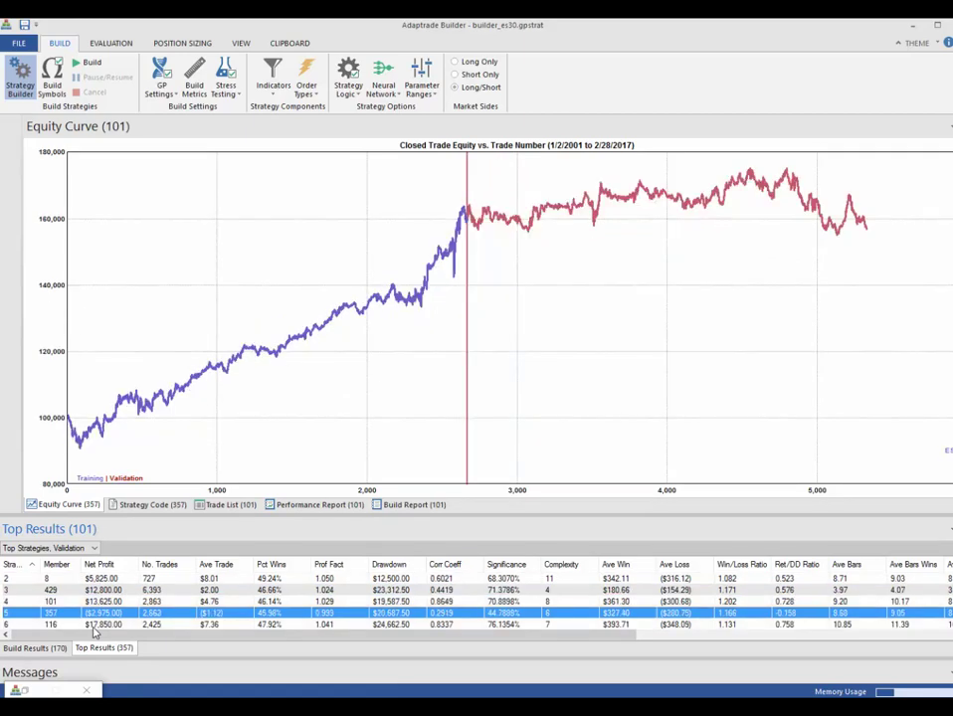
key("Down")
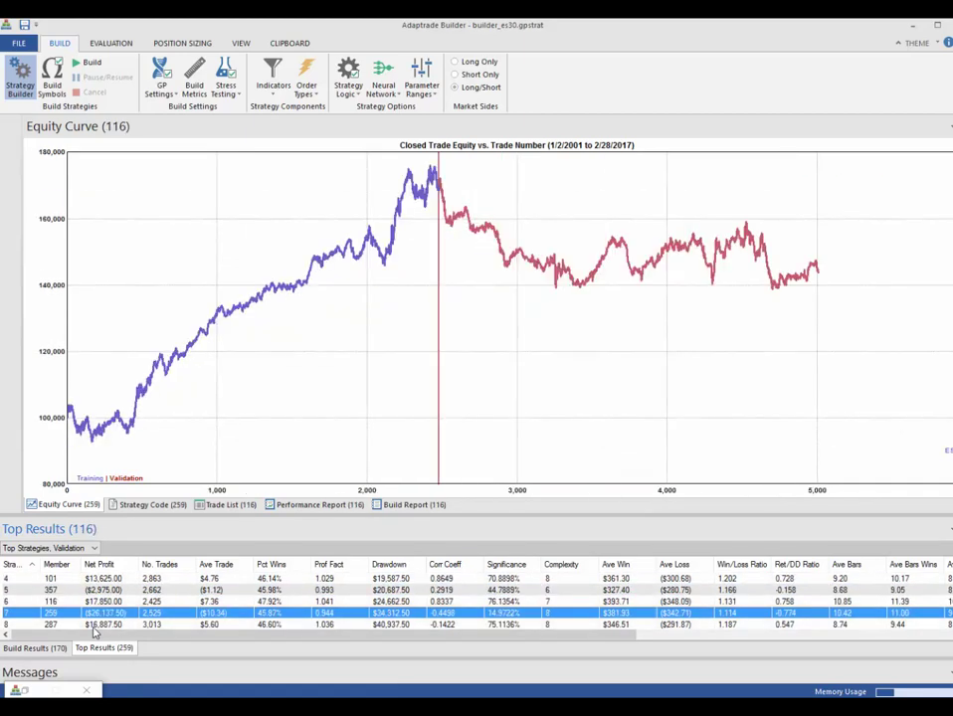
key("Down")
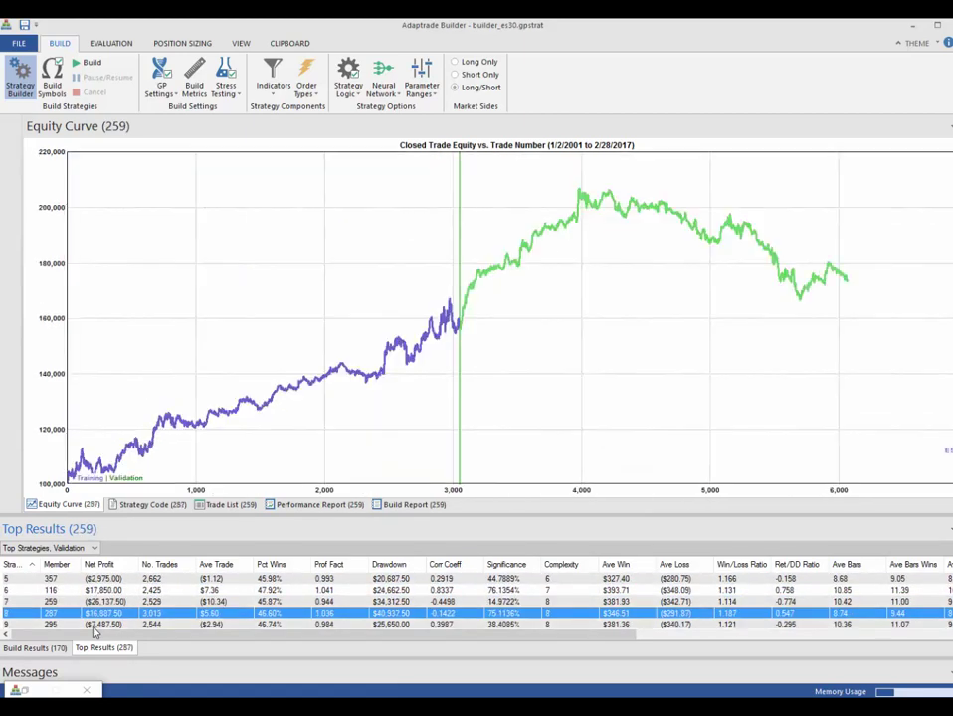
left_click(92, 626)
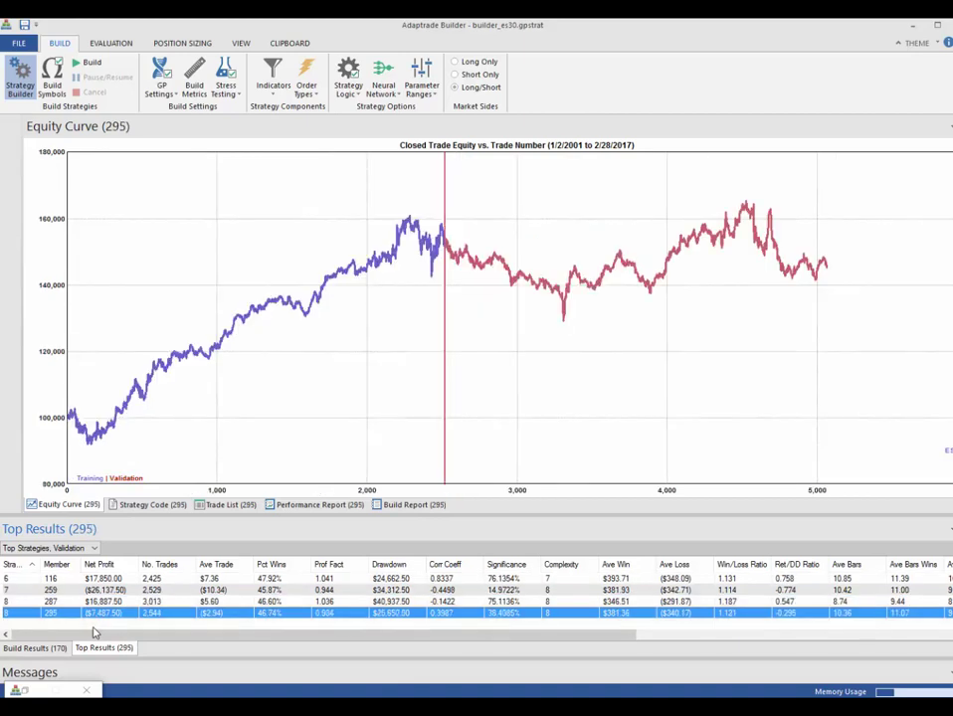
- Review the equity curves of the top strategies again in reverse order, from strategy 8 back to strategy 1
key("Up")
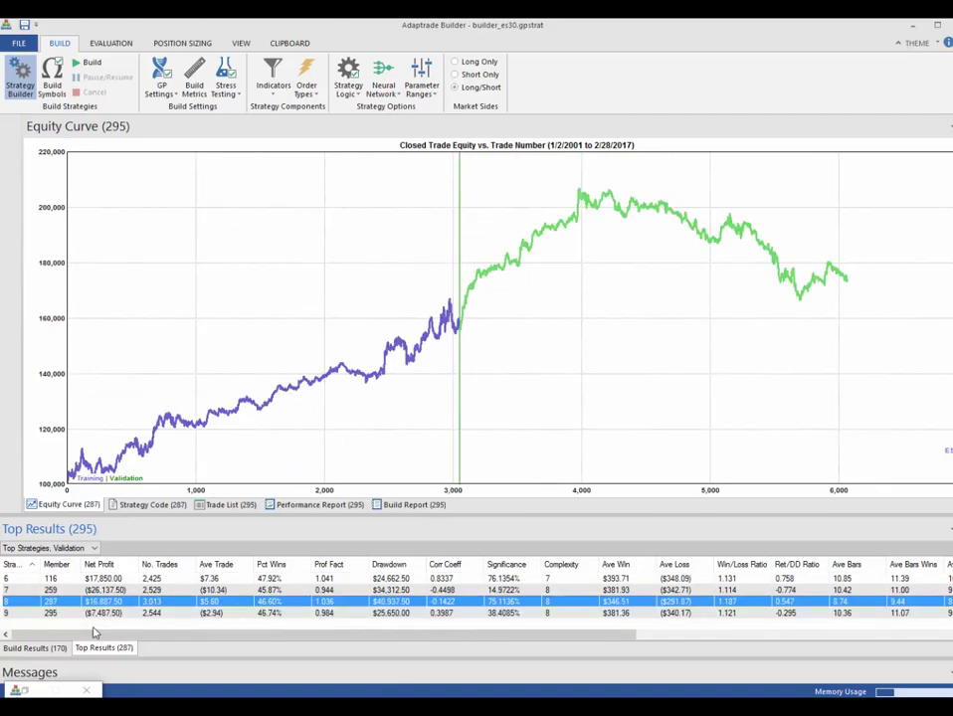
key("Up")
key("Up")
key("Up")
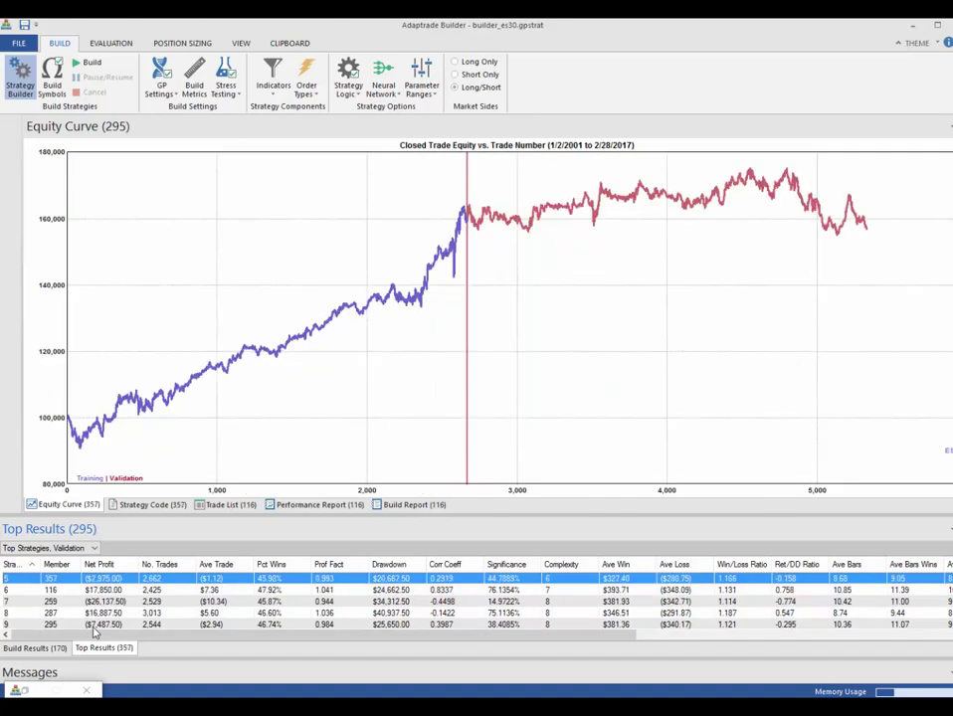
key("Up")
key("Up")
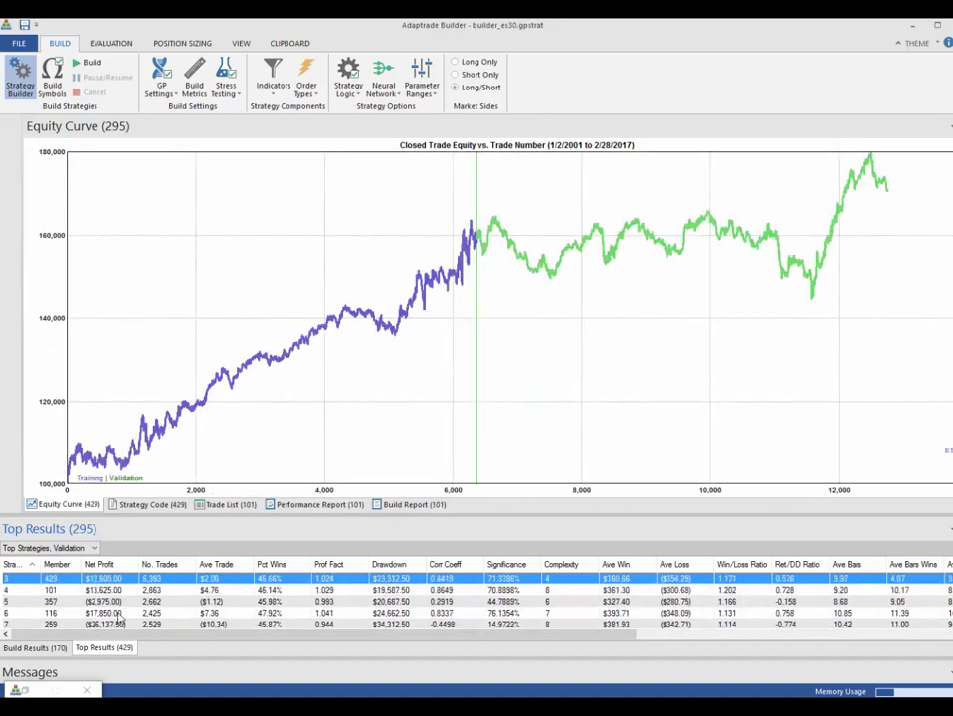
key("Up")
key("Up")
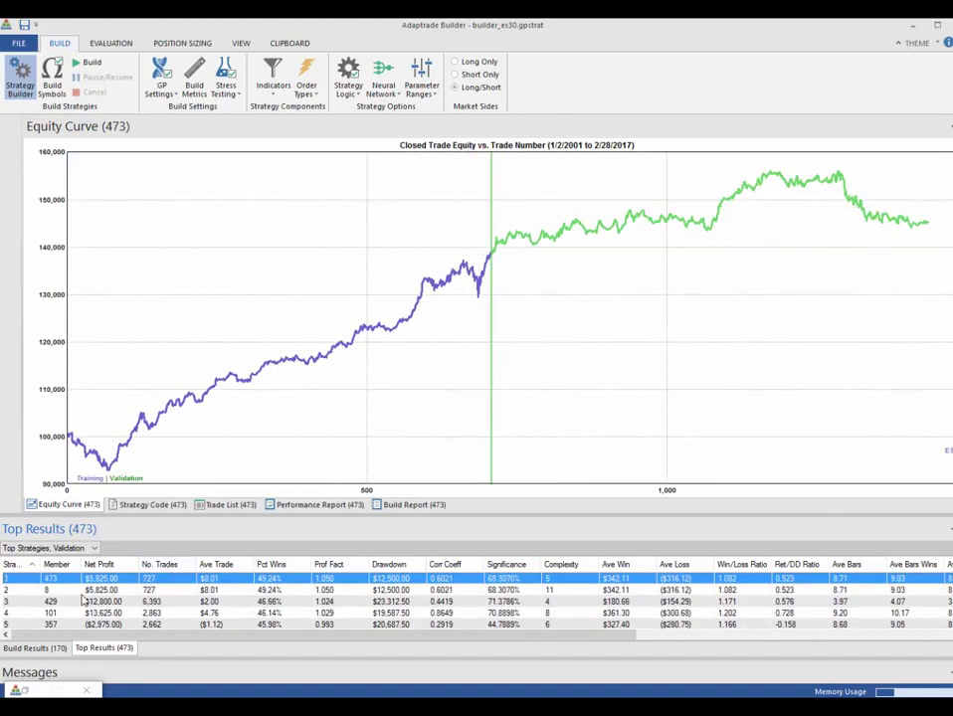
- Compare the metrics of members 473 and 8, then examine the inputs and entry/exit variables in member 8's strategy code
left_click(55, 590, "ctrl")
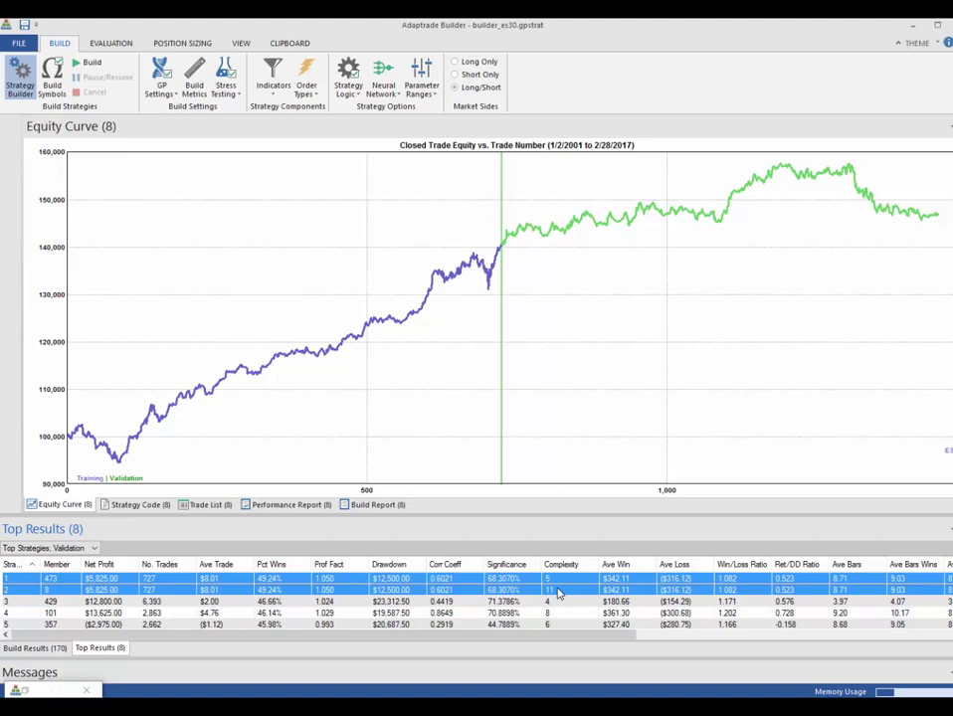
left_click(559, 594)
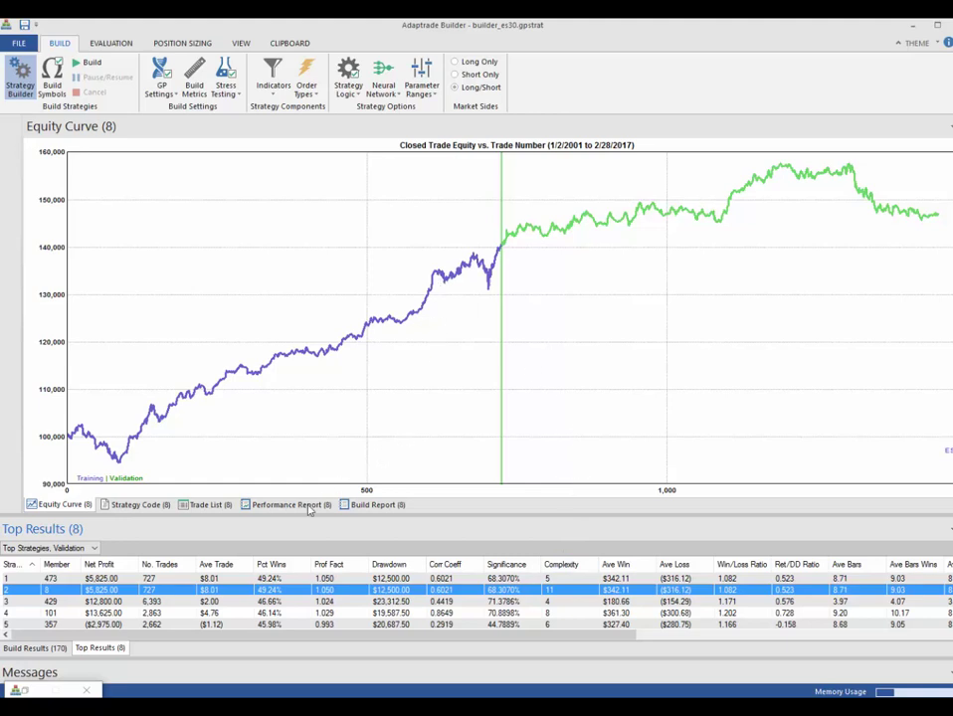
left_click(145, 505)
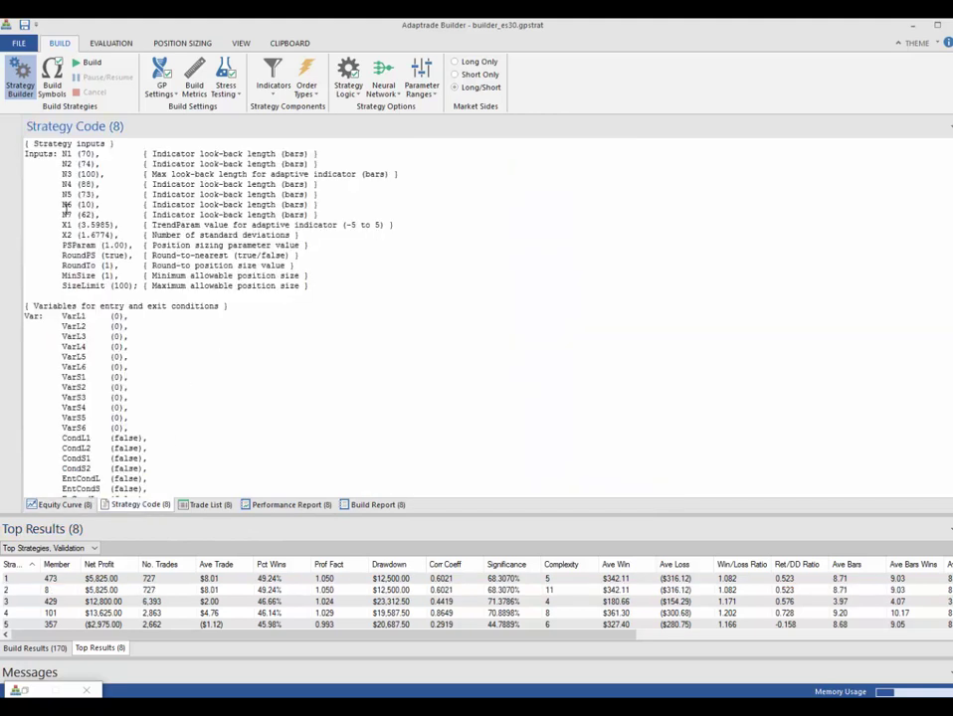
left_click_drag(37, 155, 230, 234)
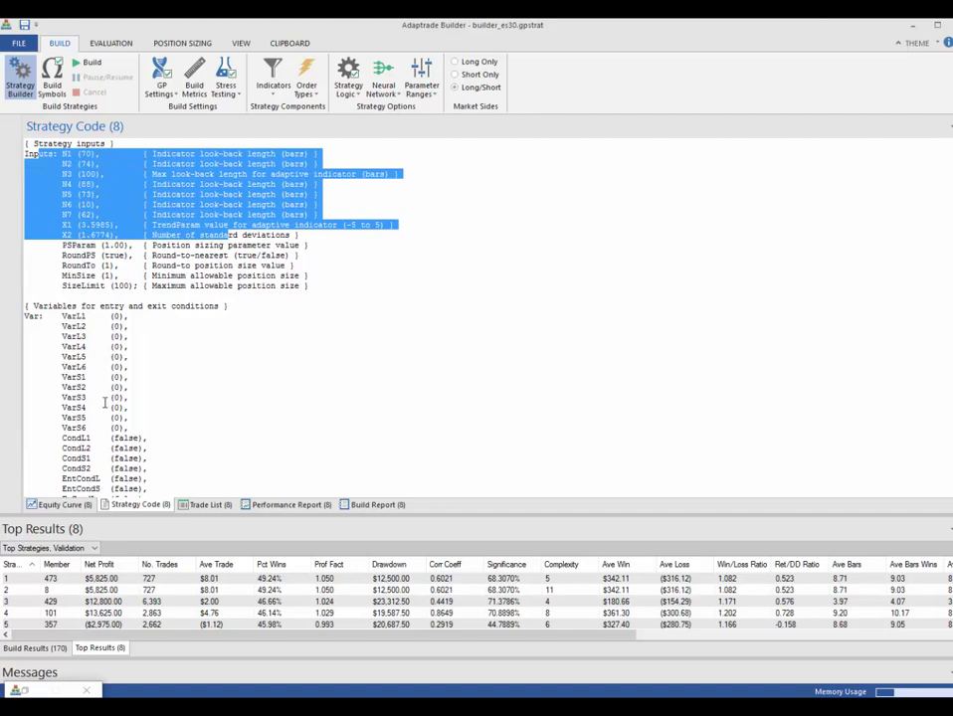
left_click_drag(62, 316, 154, 481)
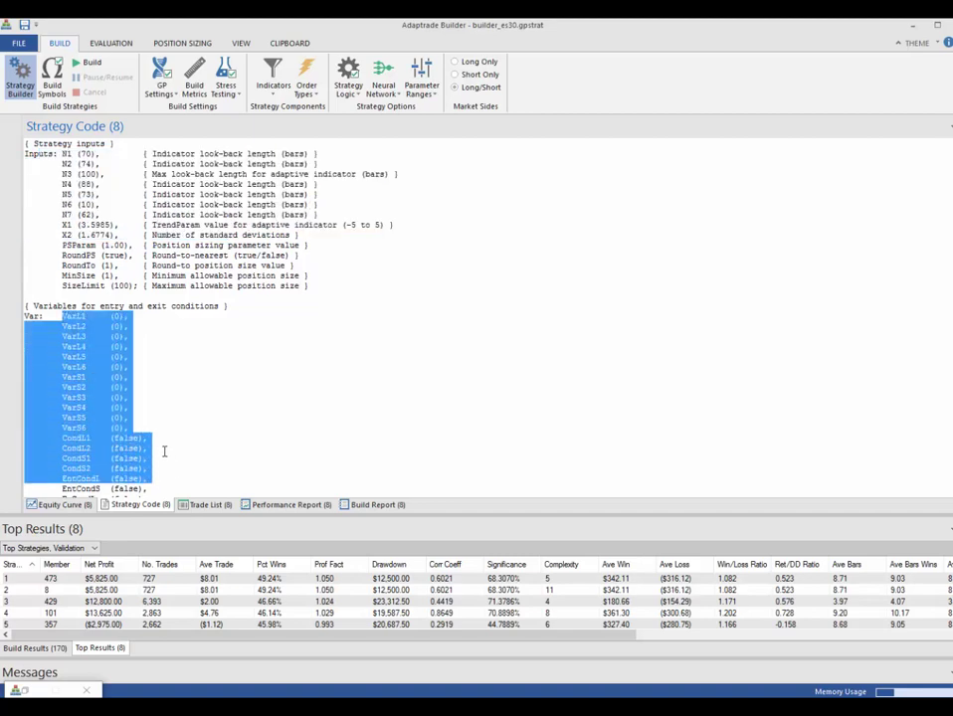
- Examine the inputs and the entry and exit variables in the strategy code of member 473
left_click(433, 579)
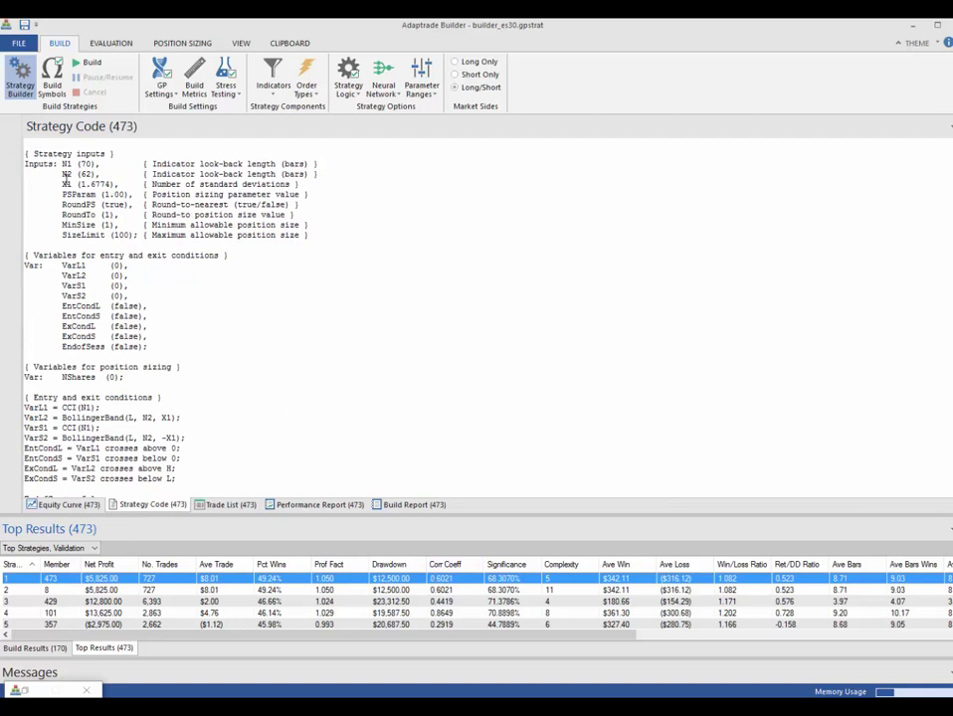
left_click_drag(50, 162, 110, 239)
left_click_drag(24, 265, 163, 348)
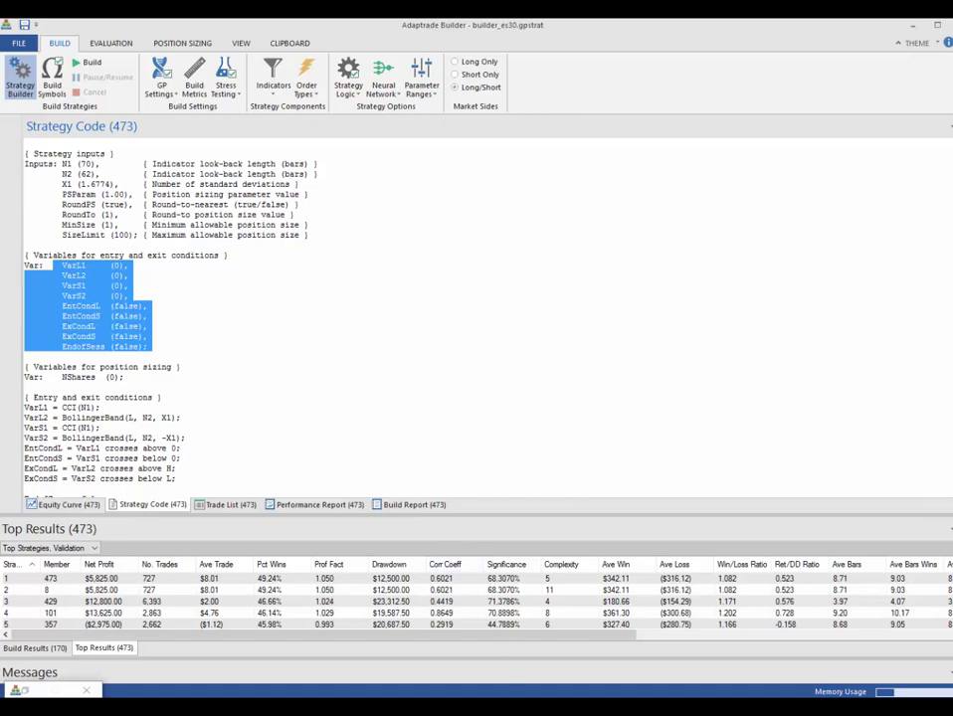
- Switch to Genetic System Builder, examine the FastK, CCI and ChaikinOsc terms in strategy 13597's result formula, and display its equity graph
left_click(442, 665)
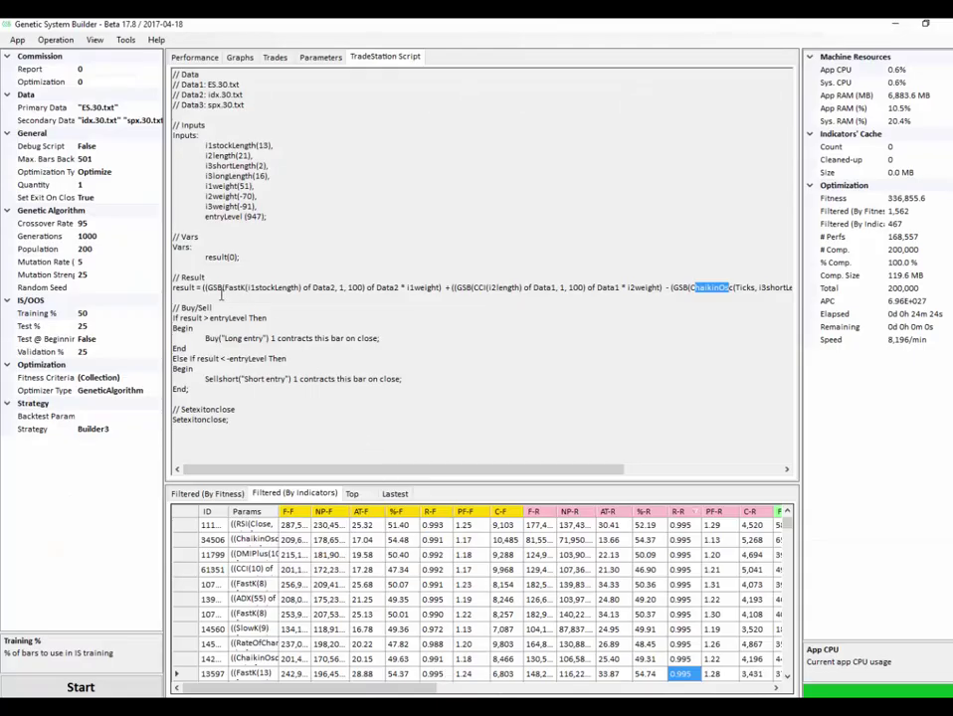
left_click_drag(207, 288, 366, 288)
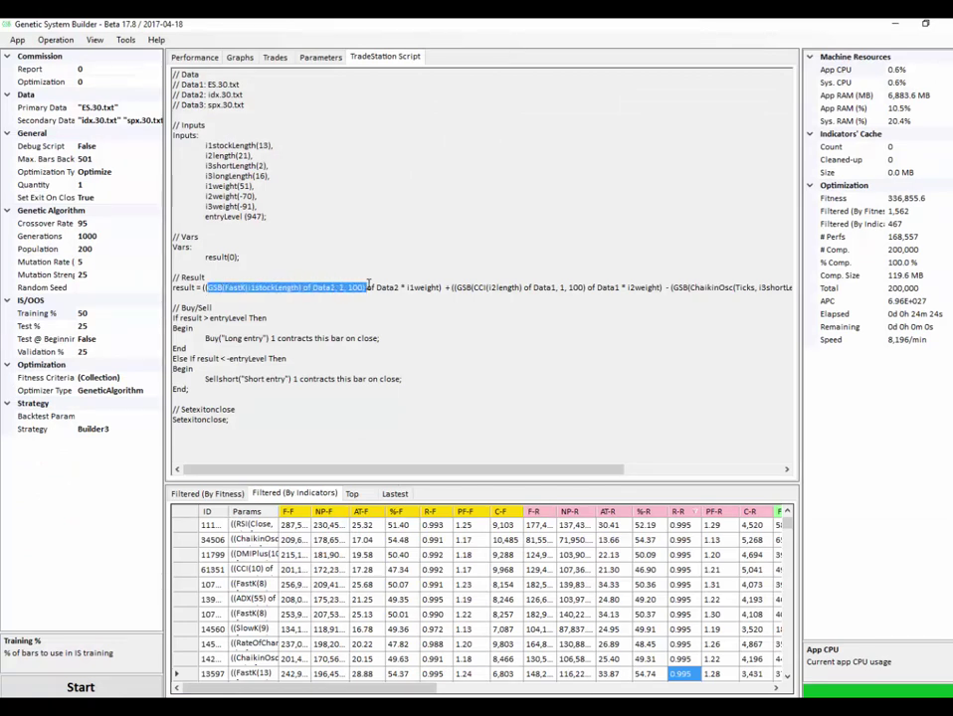
left_click_drag(474, 287, 529, 289)
left_click_drag(691, 288, 756, 287)
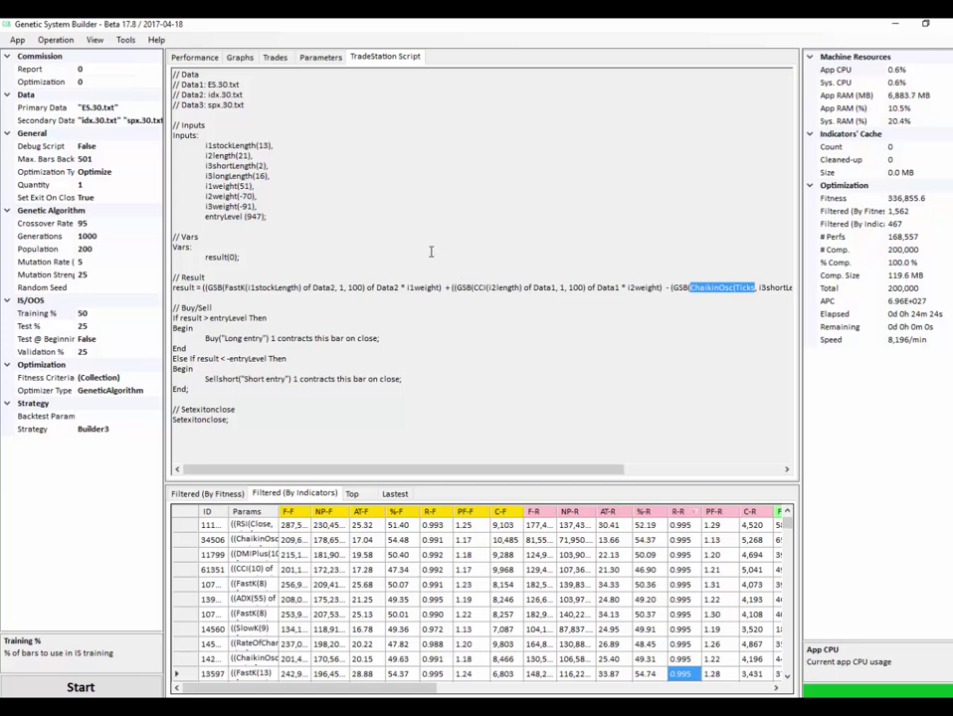
left_click(240, 58)
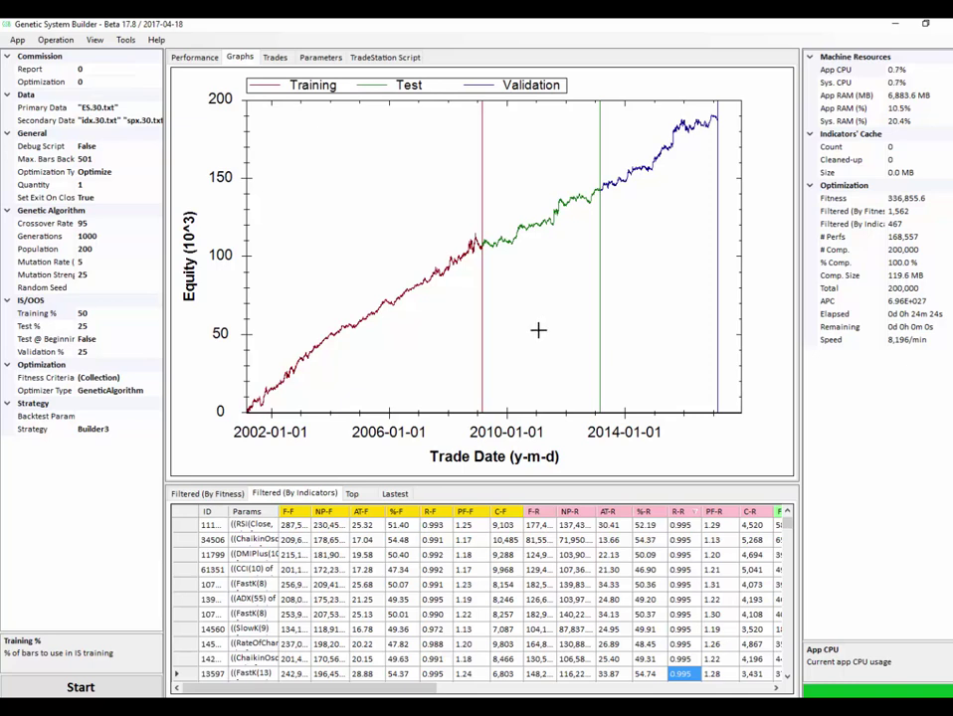
- Review the equity curves of the first three strategies in the list filtered by indicators
left_click(328, 524)
left_click(324, 539)
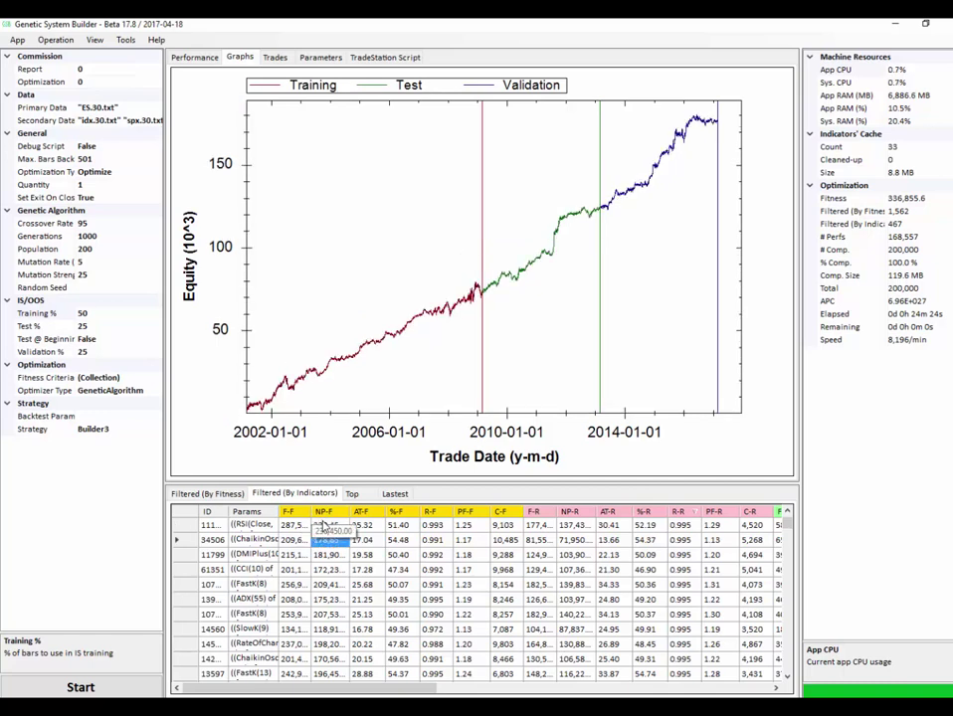
key("Down")
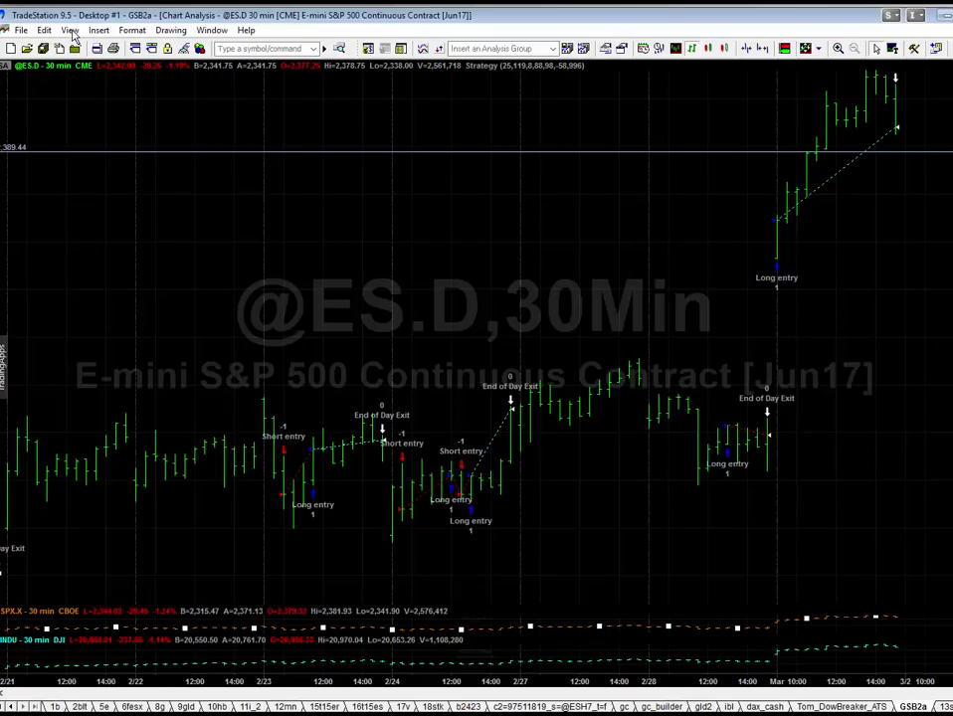
left_click(70, 31)
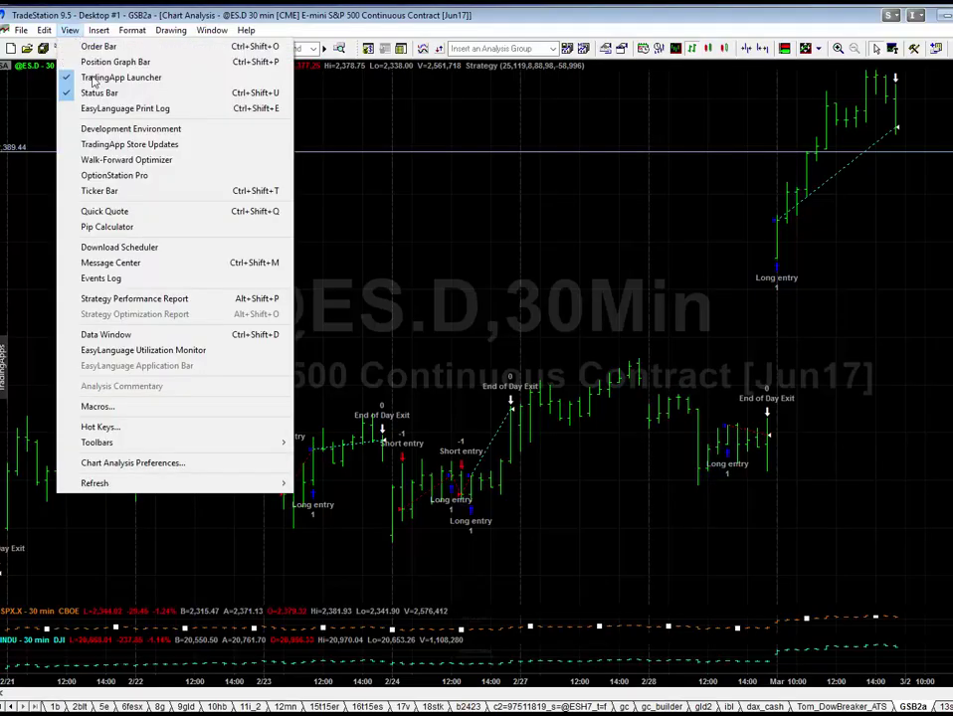
left_click(134, 299)
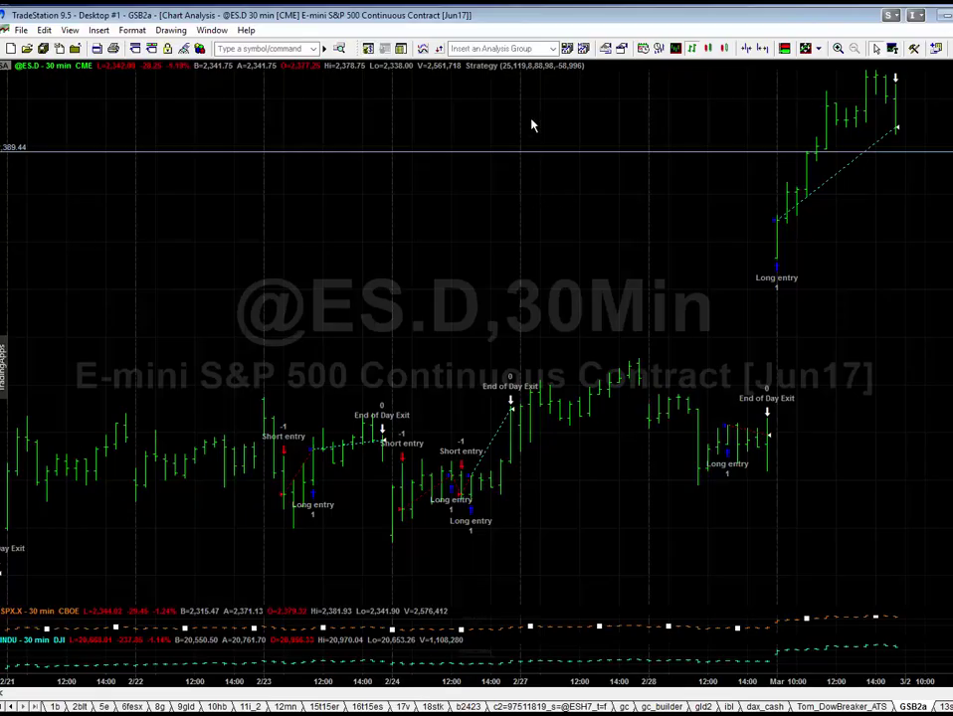
right_click(540, 126)
left_click(546, 128)
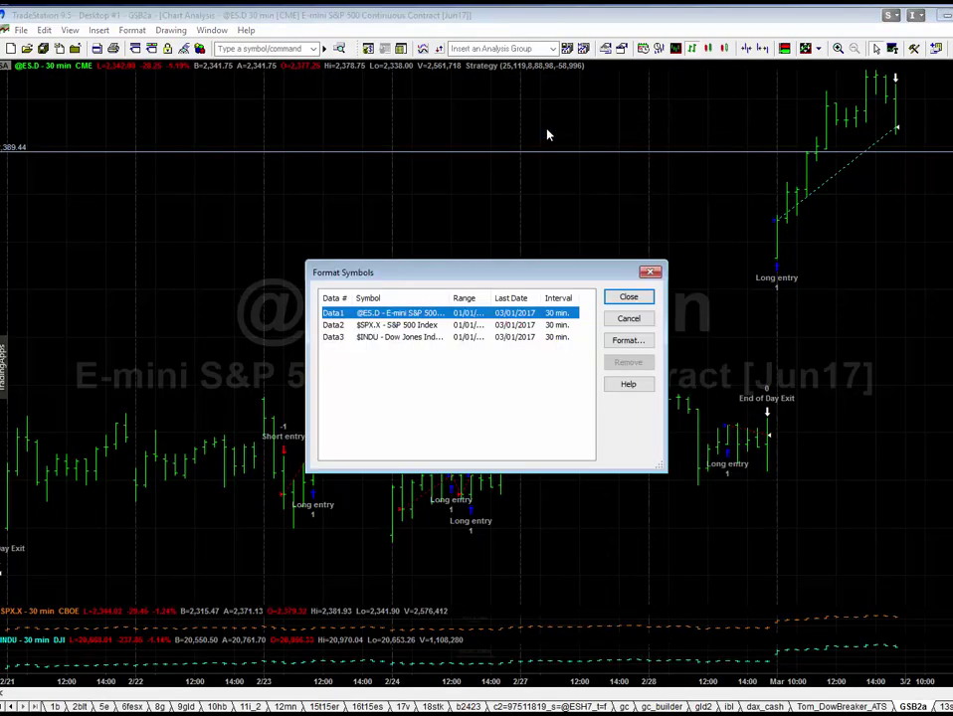
left_click(628, 342)
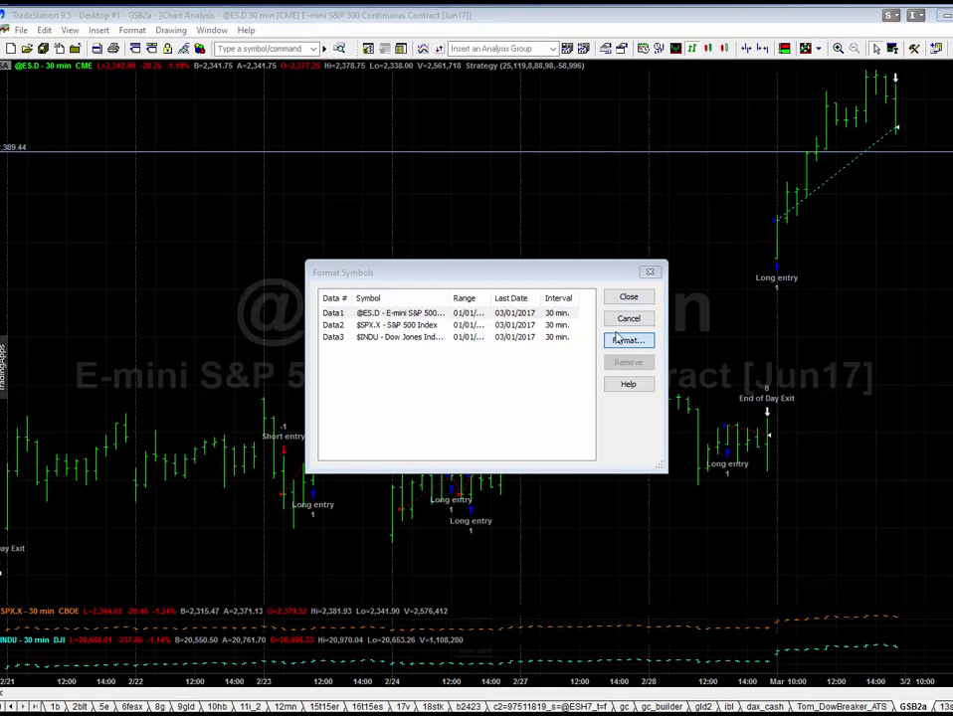
left_click(559, 386)
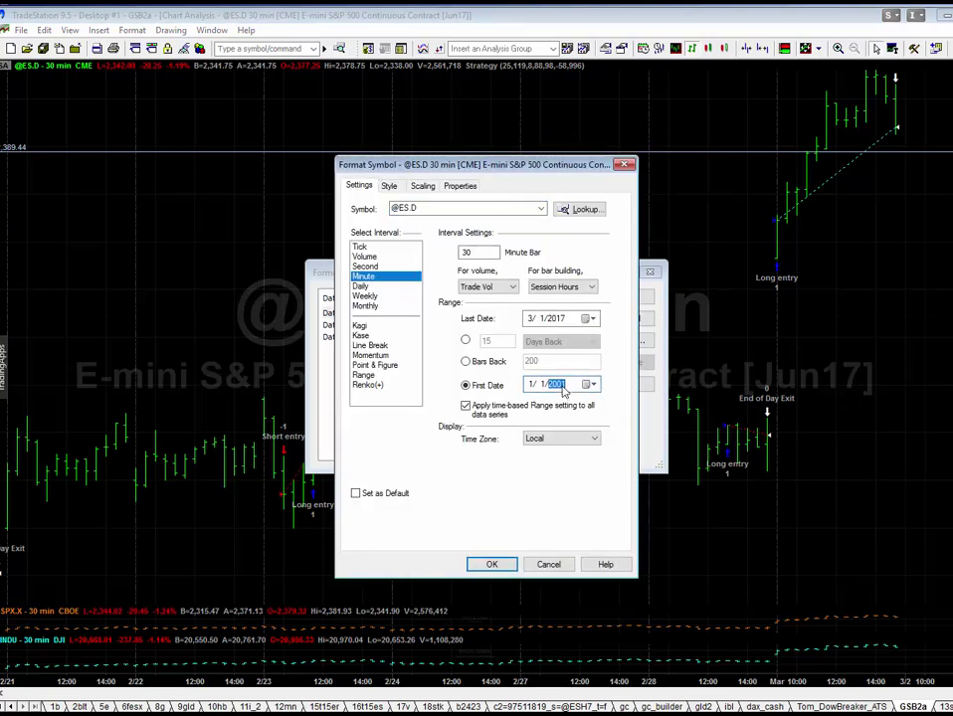
type("1993")
left_click(492, 565)
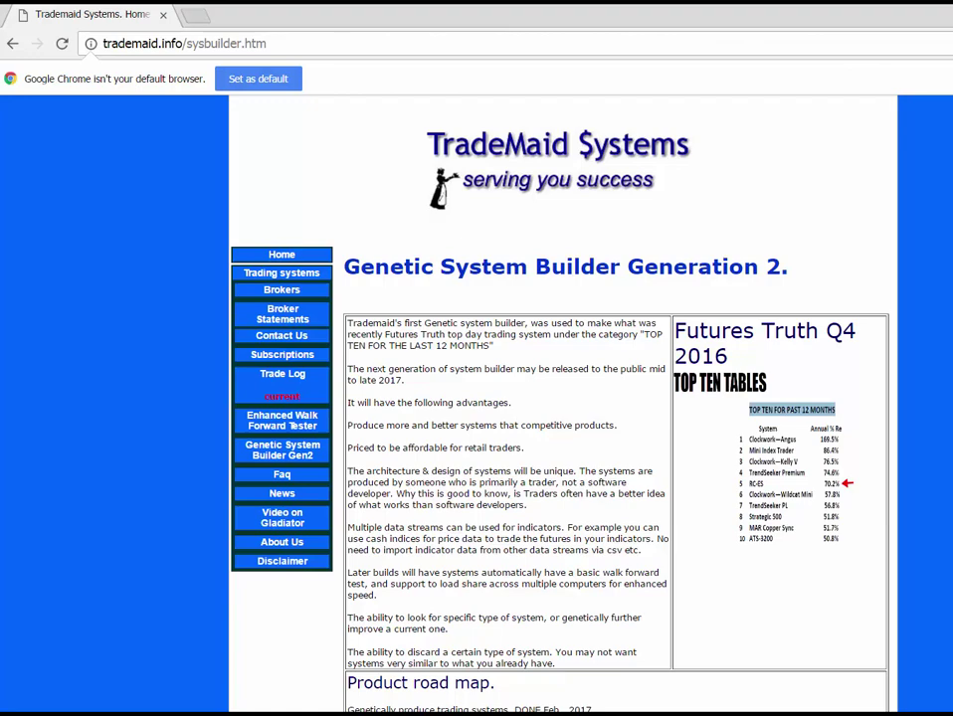
- Switch to Chrome and read the Genetic System Builder page's advantages, product road map and tester web form
scroll(557, 398, "down", 3)
scroll(557, 398, "down", 1)
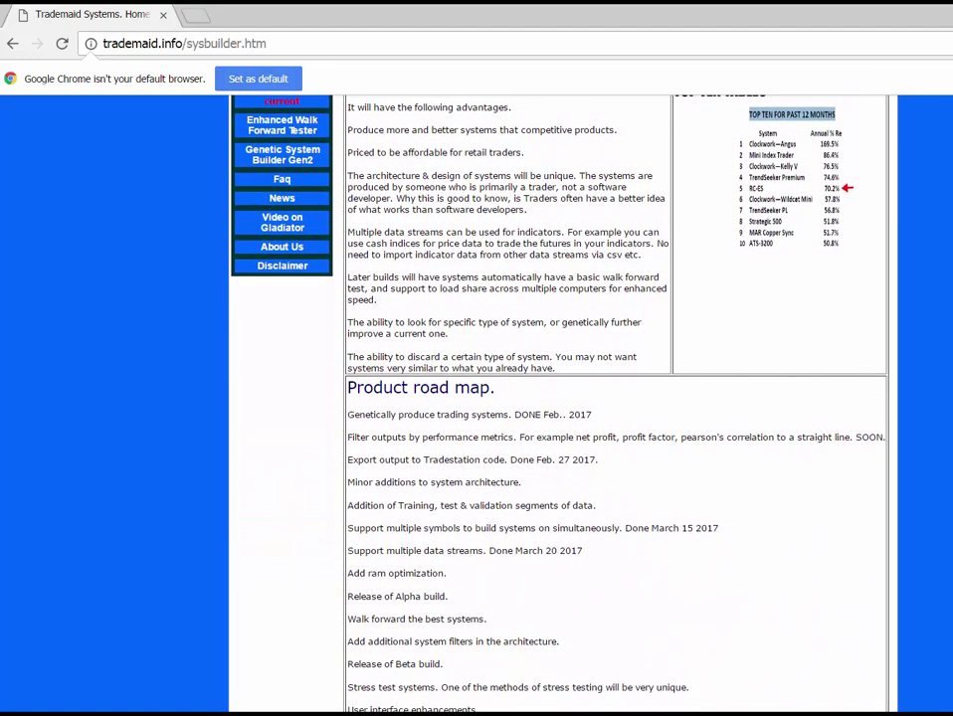
scroll(557, 398, "down", 4)
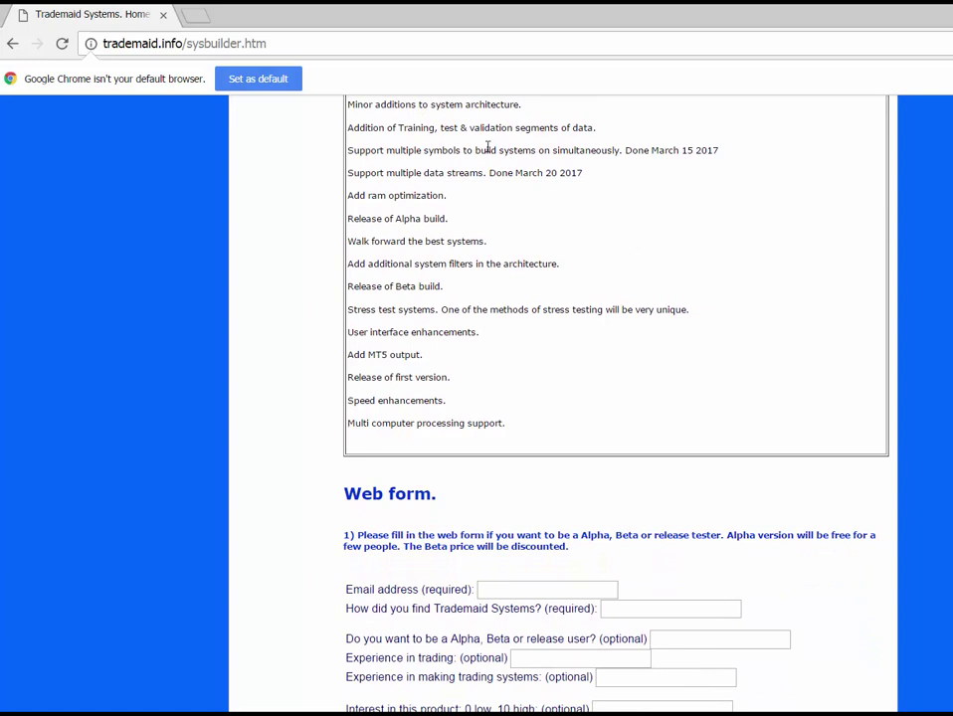
left_click(402, 44)
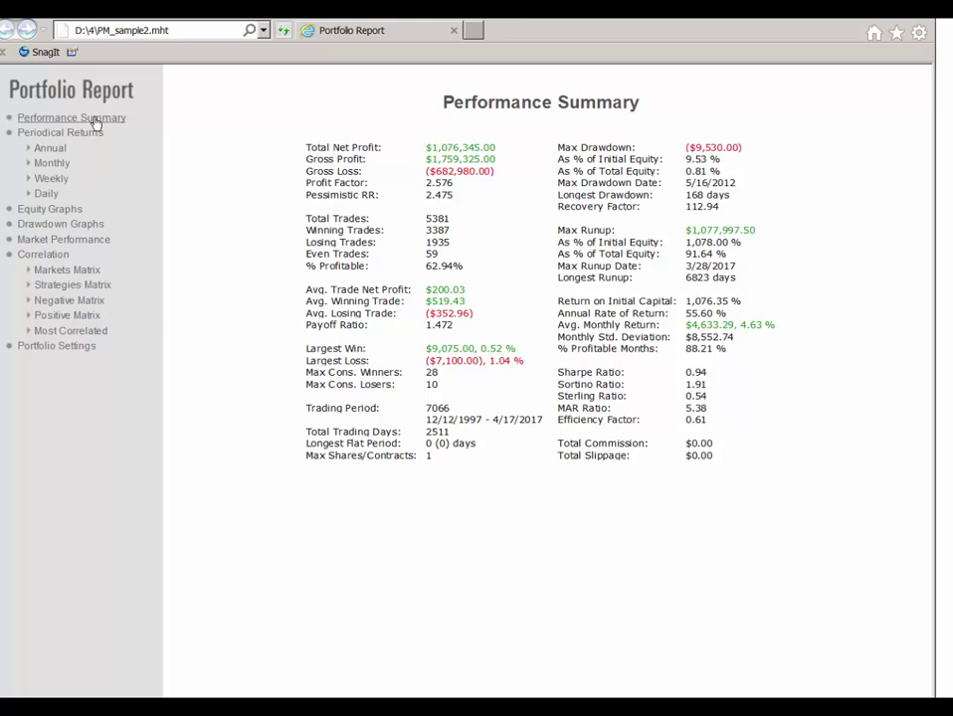
- Switch to the PM_sample2.mht portfolio report and examine its equity graphs and its daily, closed trade and intraday drawdown graphs
left_click(69, 213)
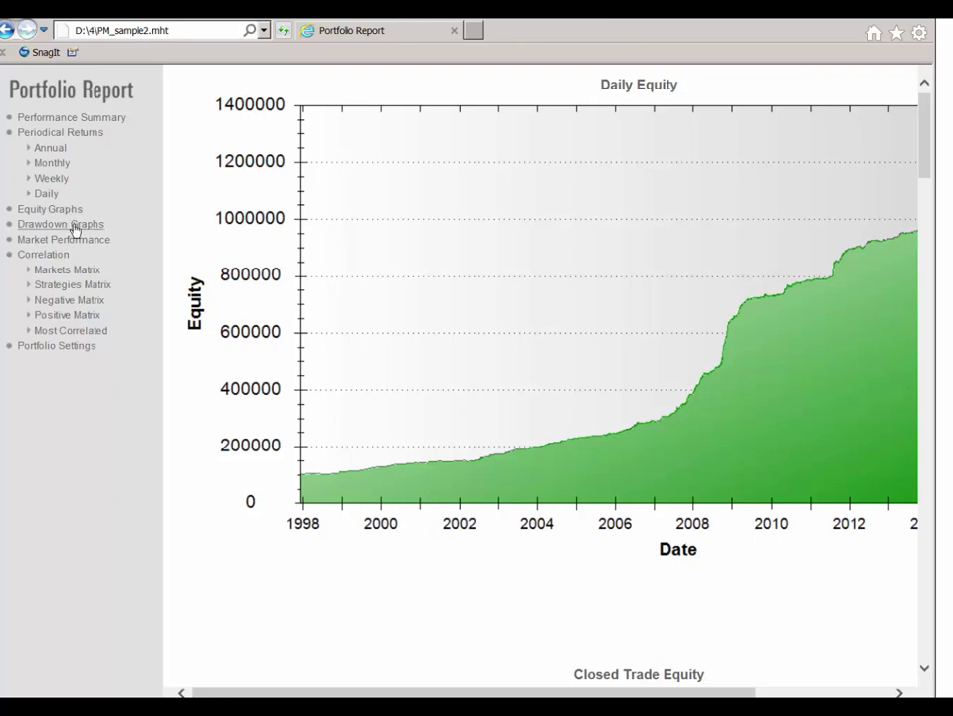
left_click(74, 227)
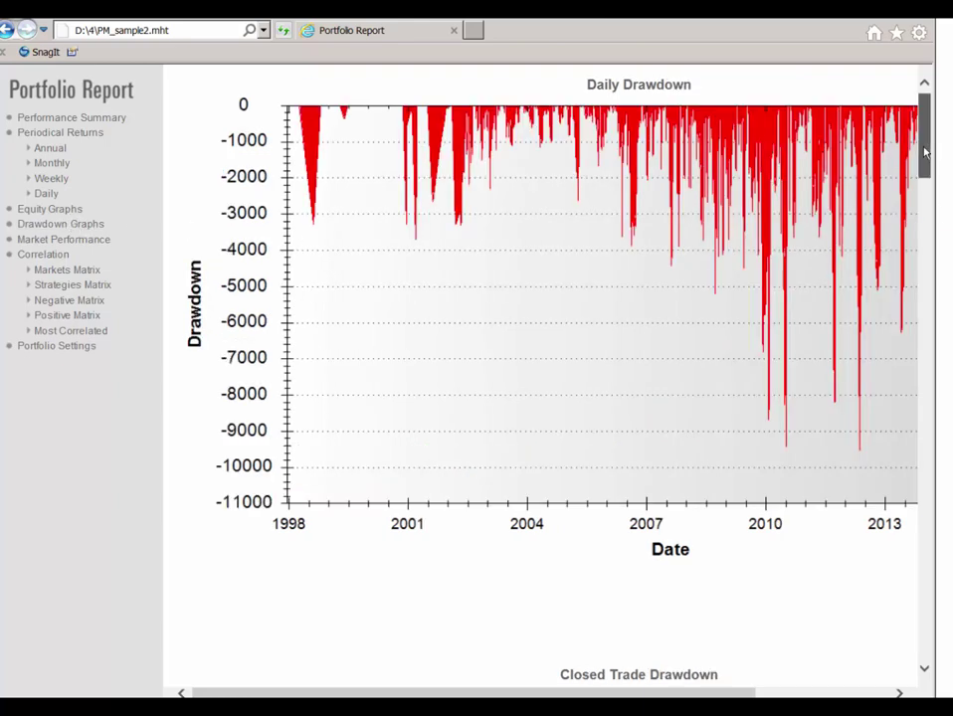
scroll(924, 151, "down", 1)
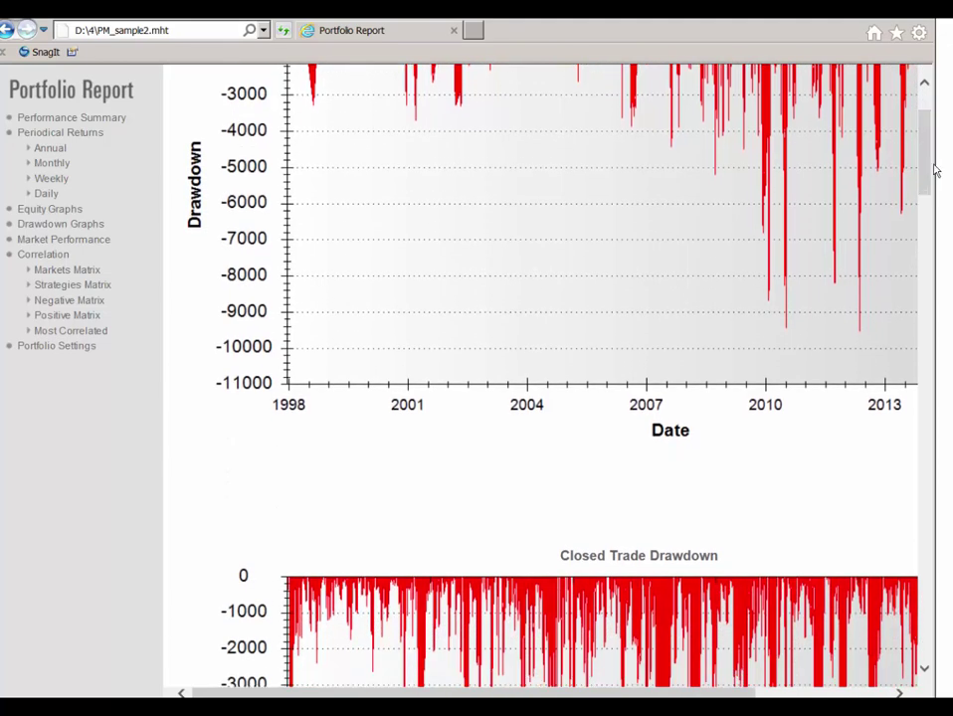
left_click_drag(935, 162, 943, 290)
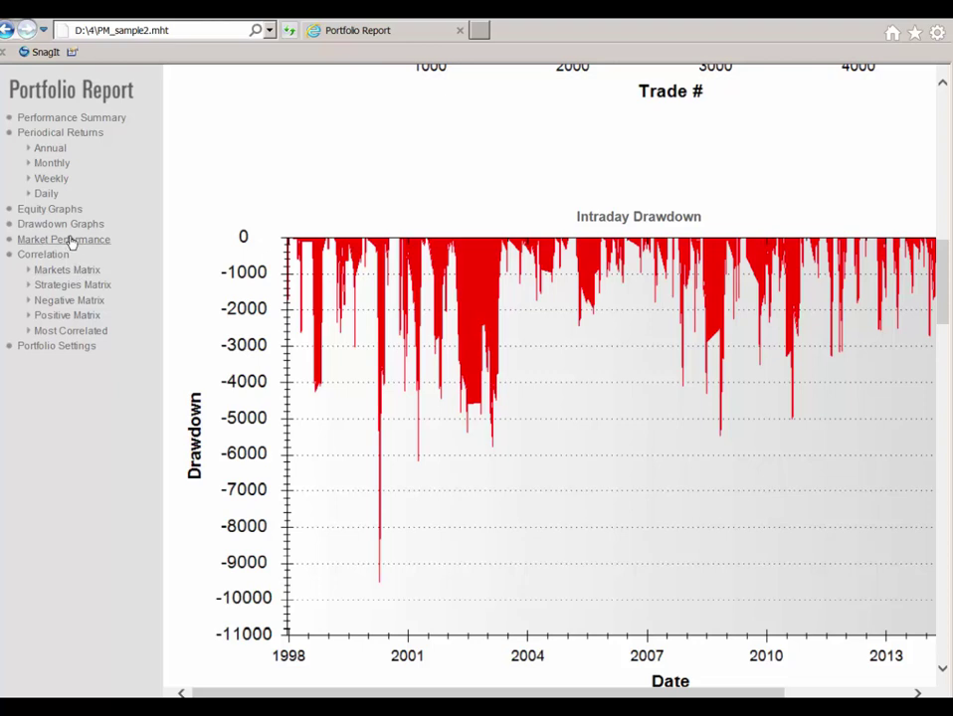
- Examine the markets, strategies and negative-return correlation matrices, as well as the market performance table
left_click(71, 270)
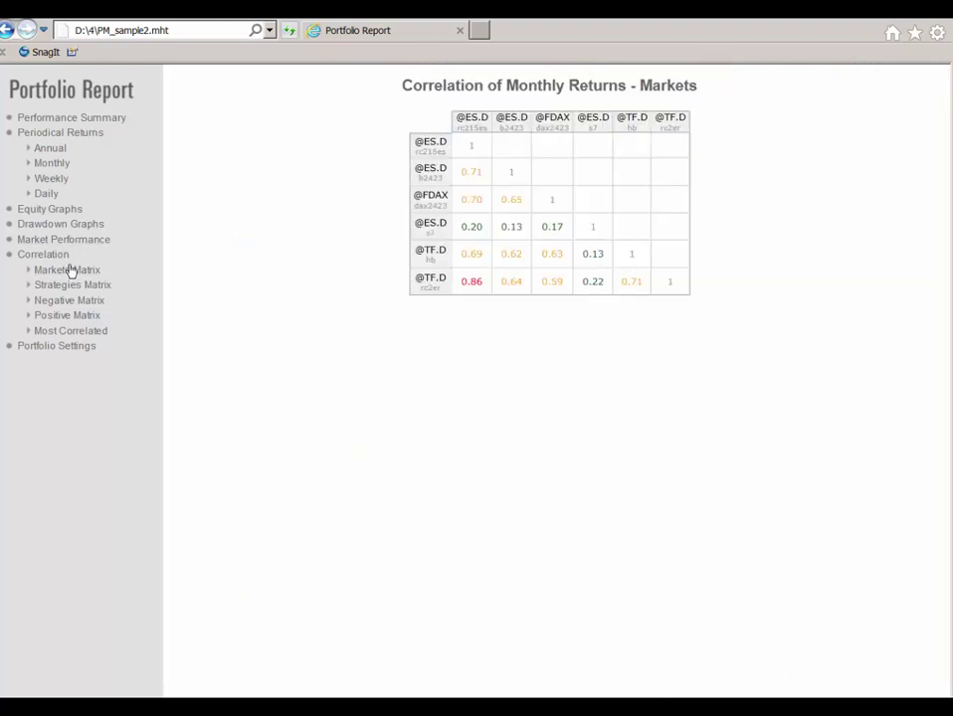
left_click(71, 286)
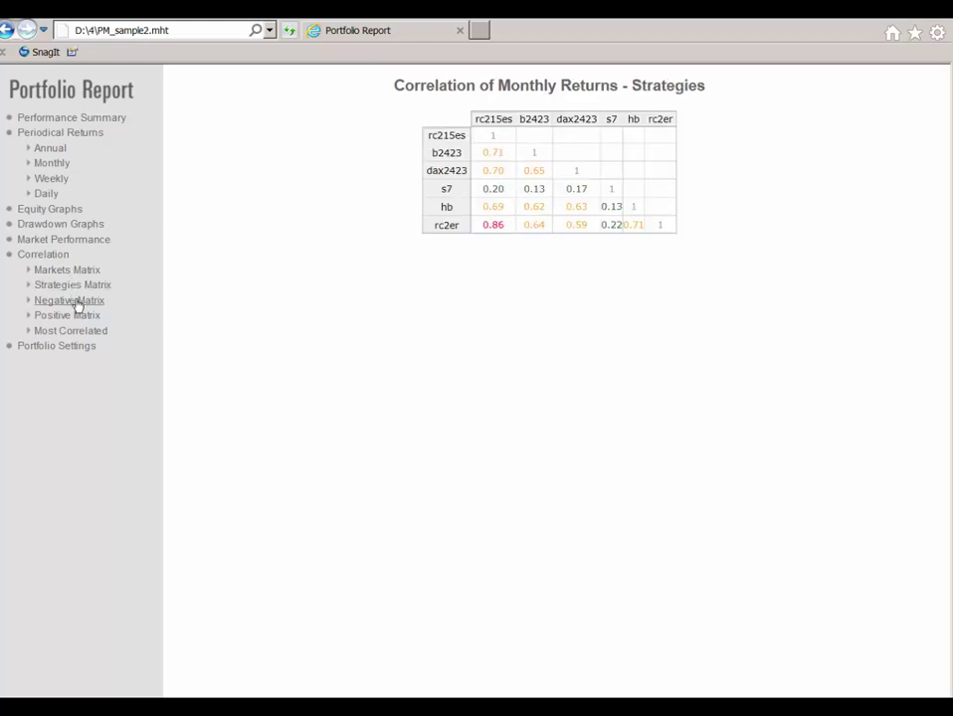
left_click(77, 303)
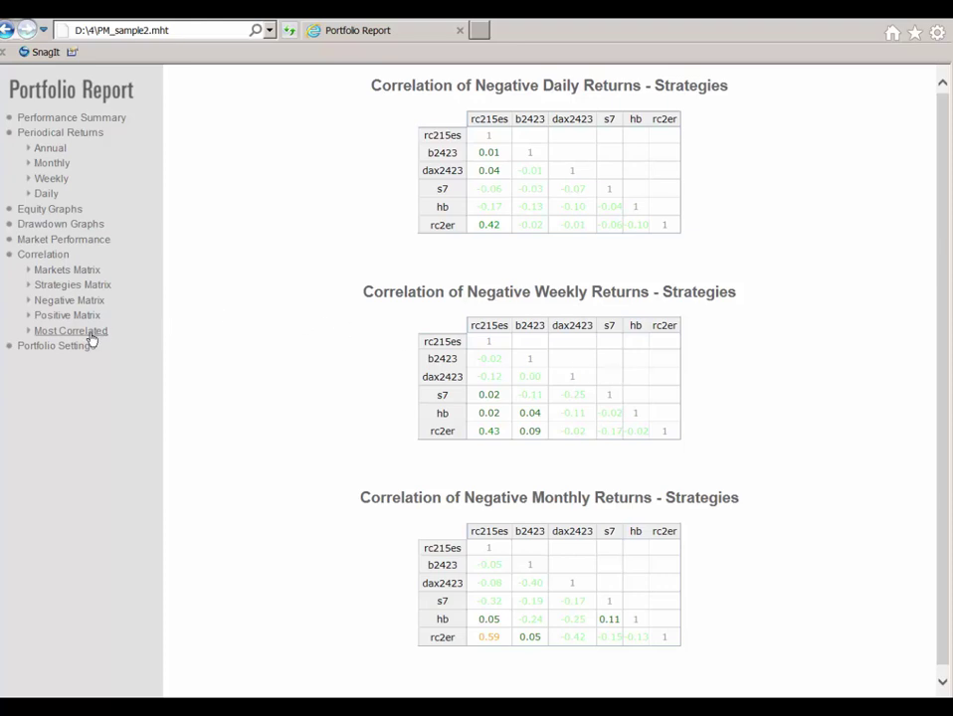
left_click(72, 243)
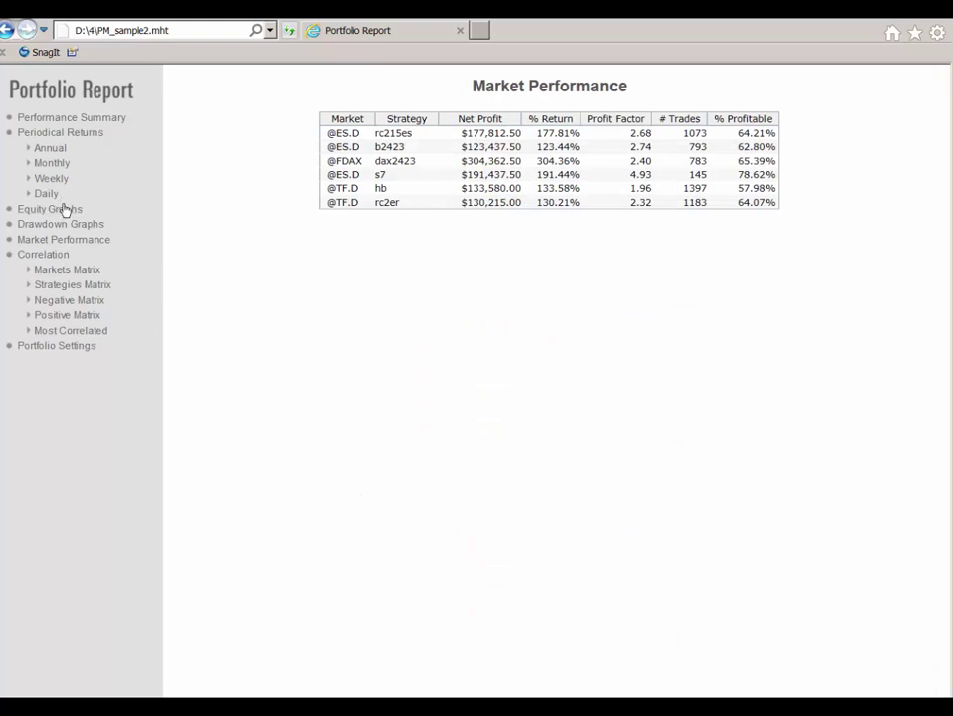
- Compare each strategy's contribution to the maximum and average 5 worst drawdowns, and display the most correlated markets
left_click(72, 227)
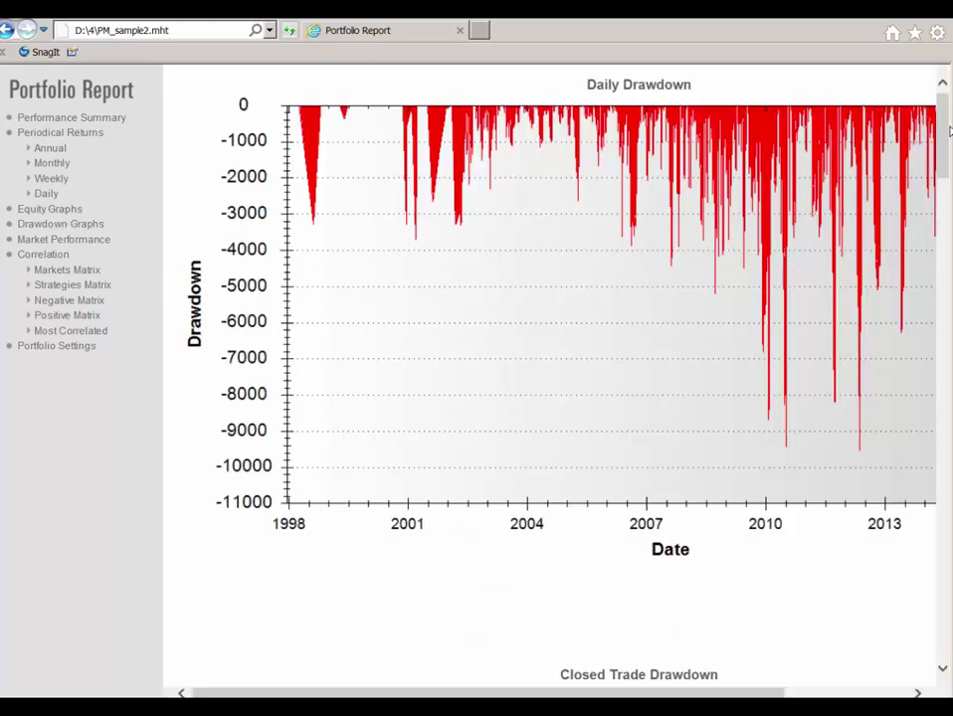
left_click_drag(950, 129, 950, 557)
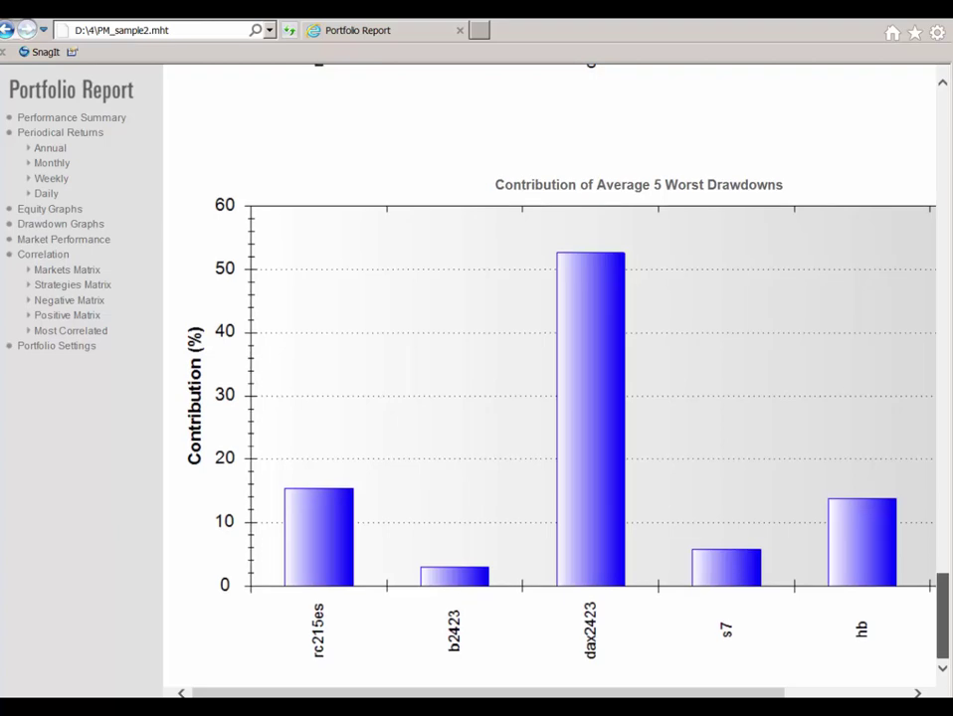
scroll(554, 212, "up", 5)
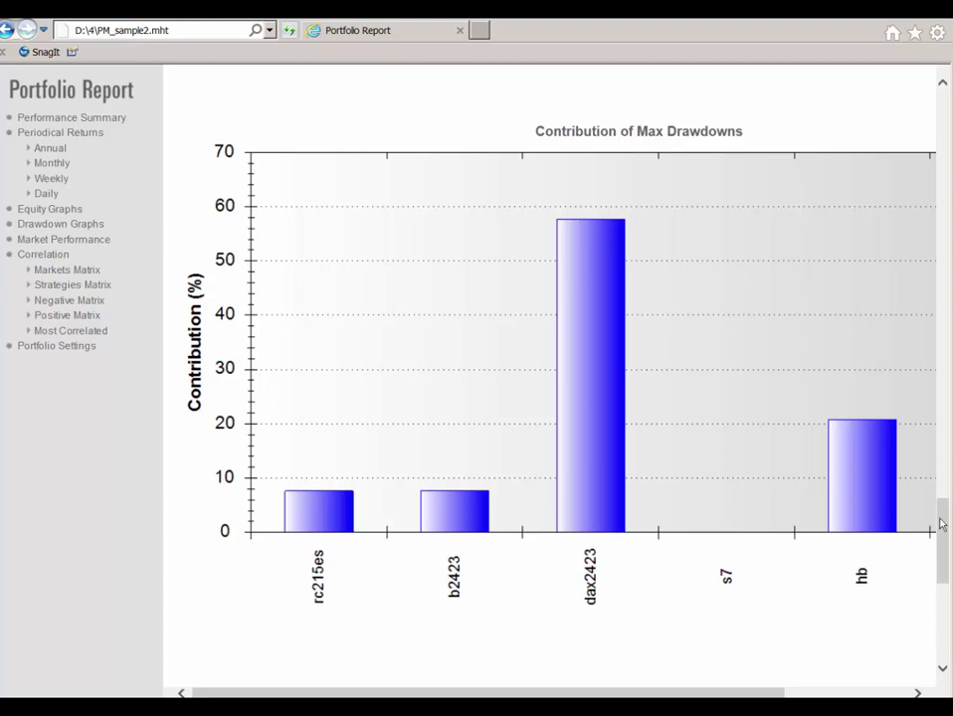
left_click_drag(942, 511, 945, 602)
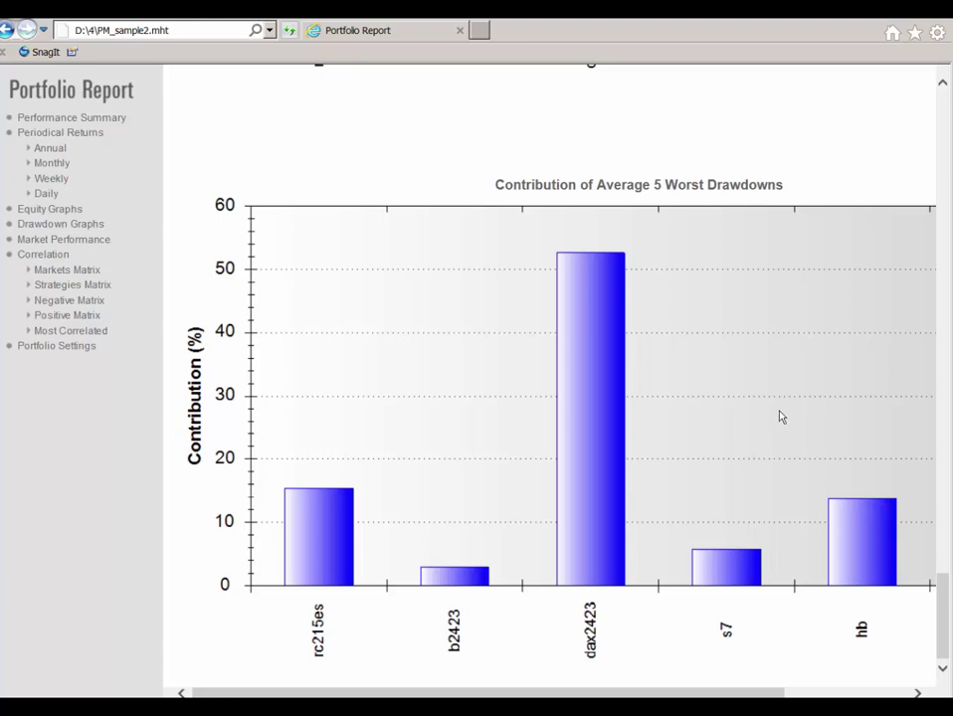
left_click(79, 337)
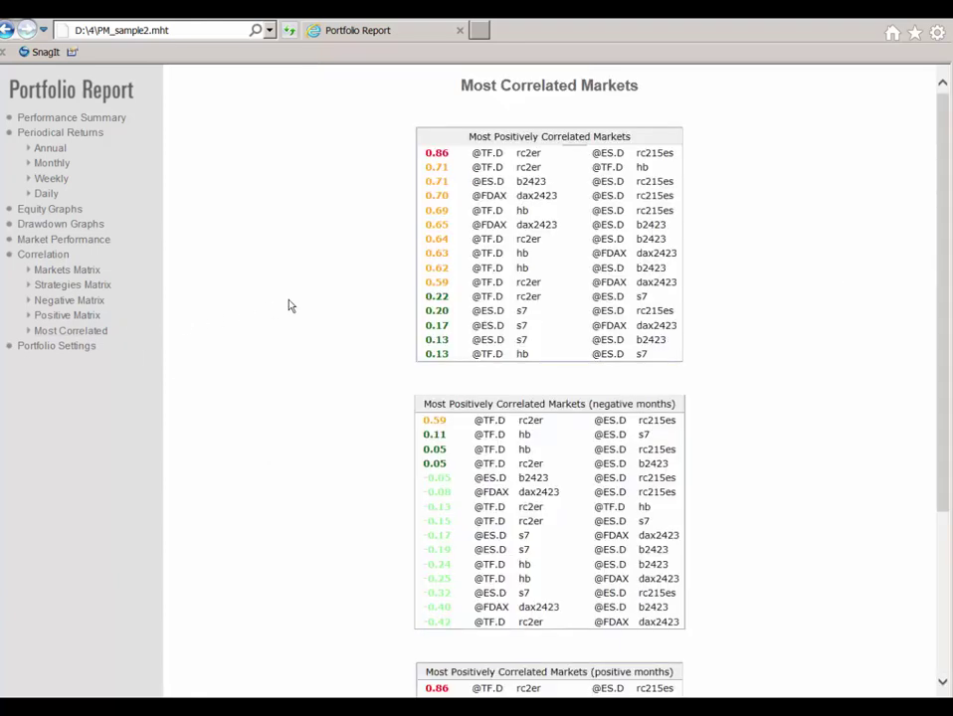